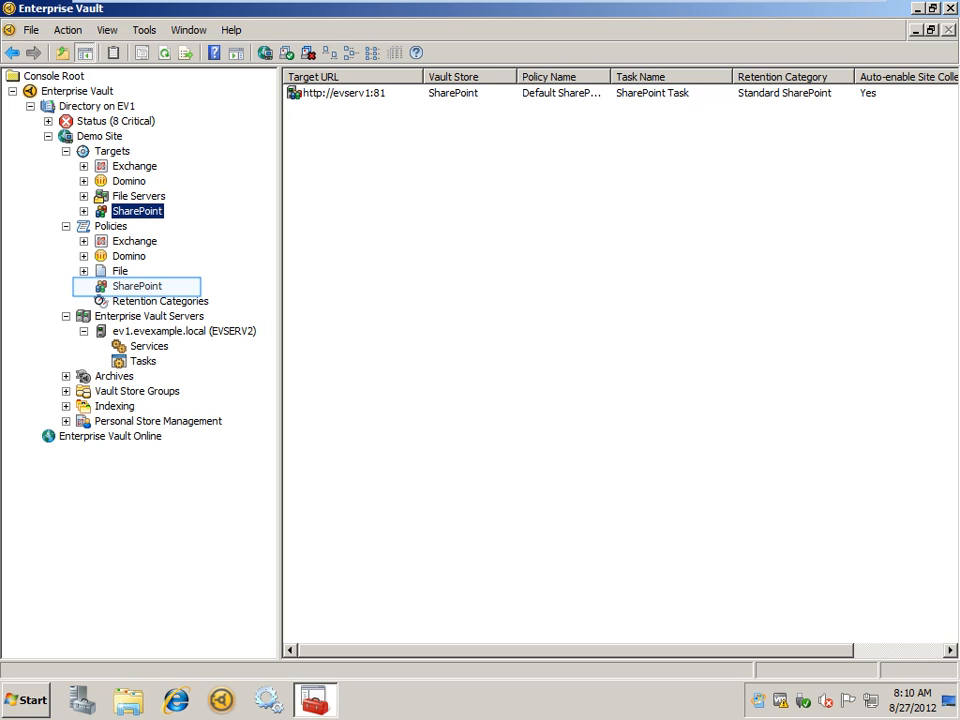
Step: Start a new SharePoint policy, keeping the name SharePoint Policy, and proceed to its archiving rules
{"action": "right_click", "coordinate": [136, 286]}
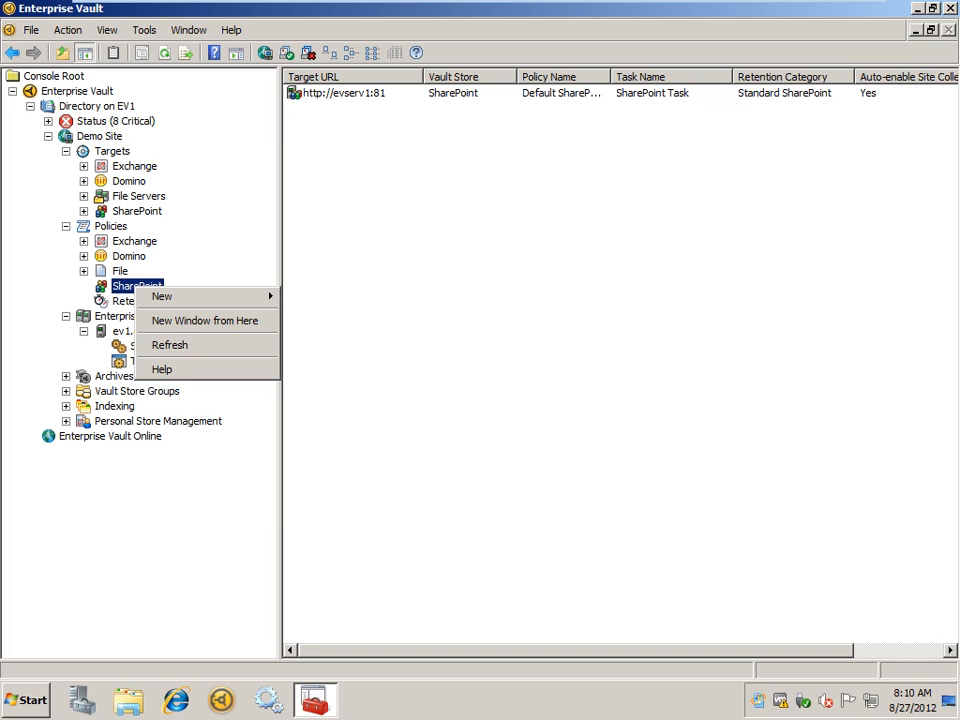
{"action": "left_click", "coordinate": [310, 297]}
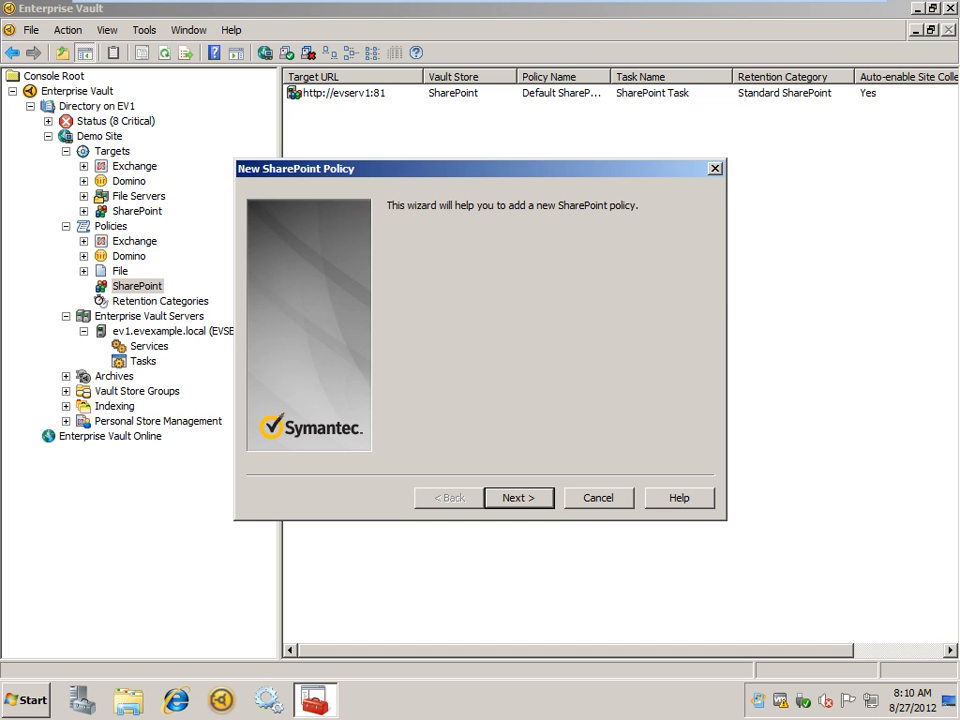
{"action": "key", "text": "Return"}
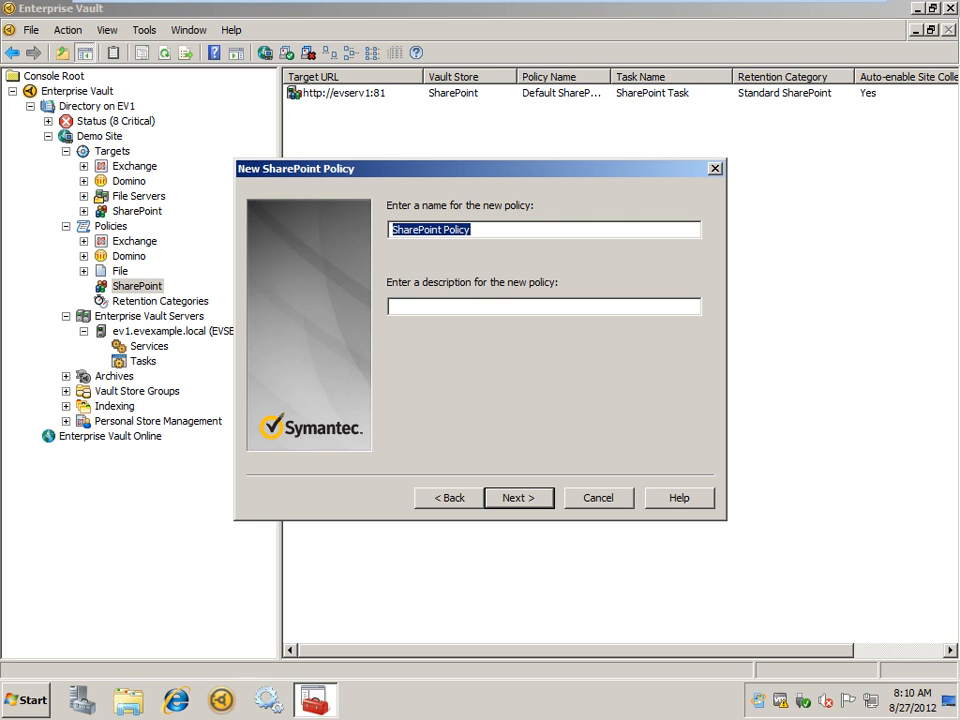
{"action": "key", "text": "Return"}
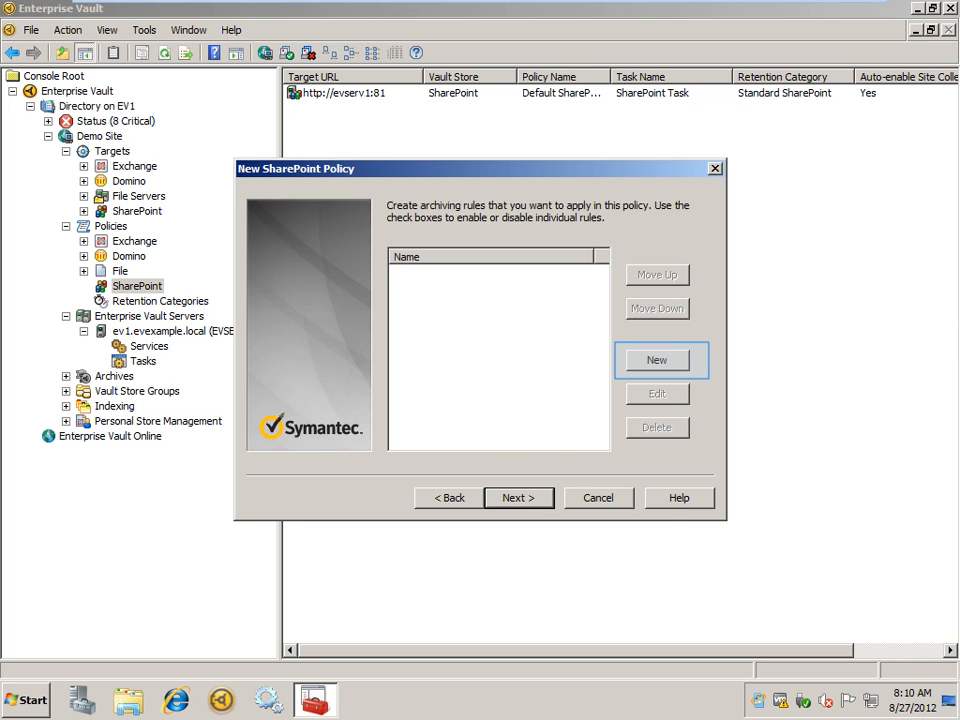
Step: Create a rule named Rule for Discussions with the Archive action, applied to Discussion Board content
{"action": "left_click", "coordinate": [657, 360]}
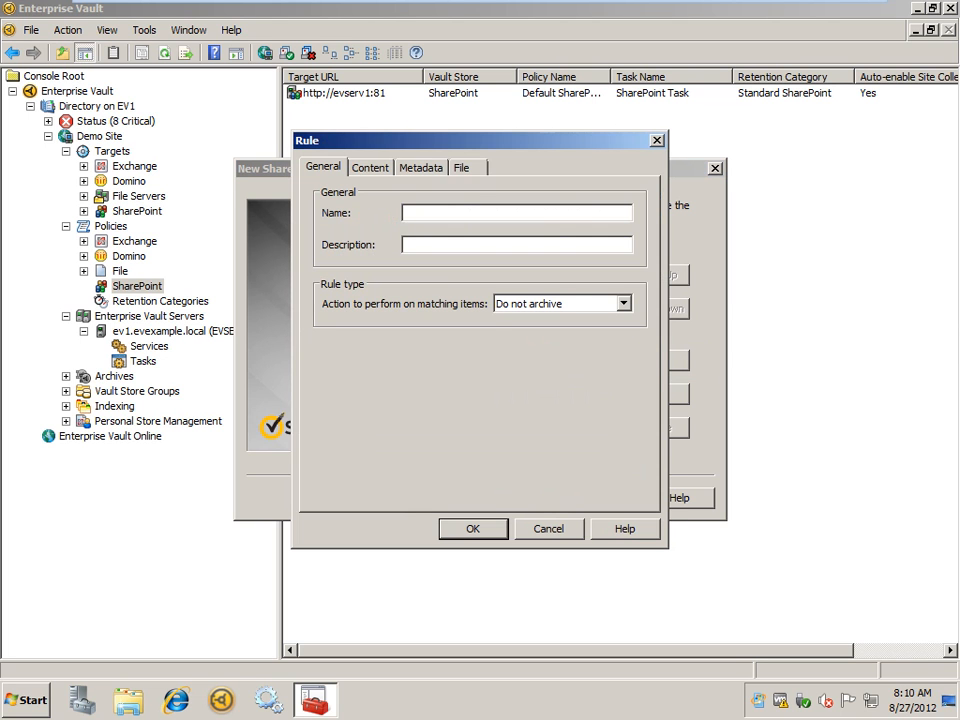
{"action": "type", "text": "Rule for Discussions"}
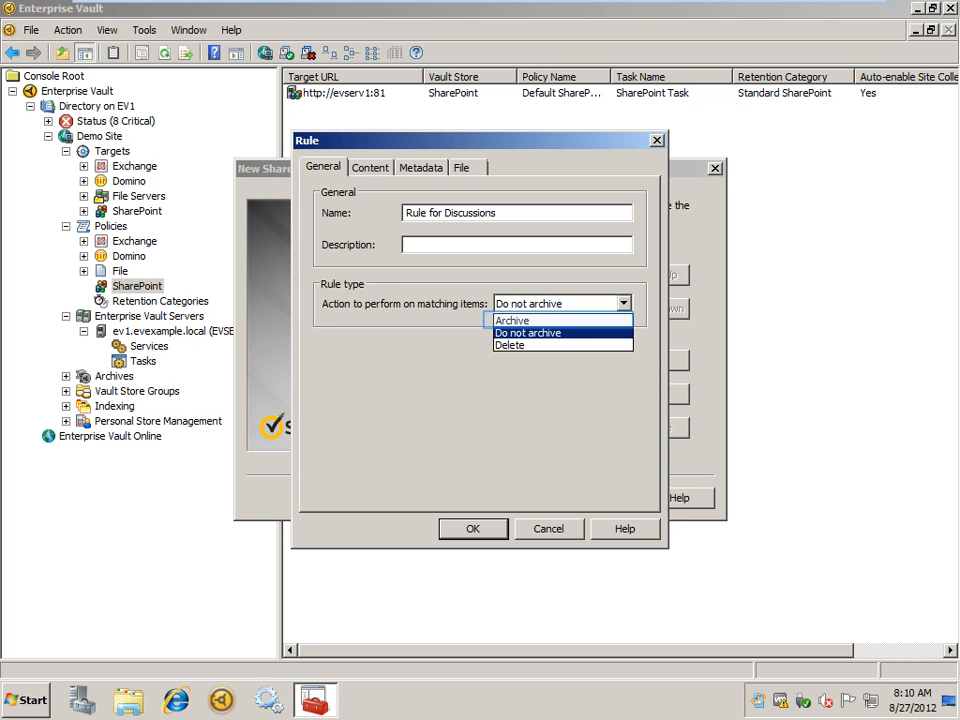
{"action": "left_click", "coordinate": [513, 321]}
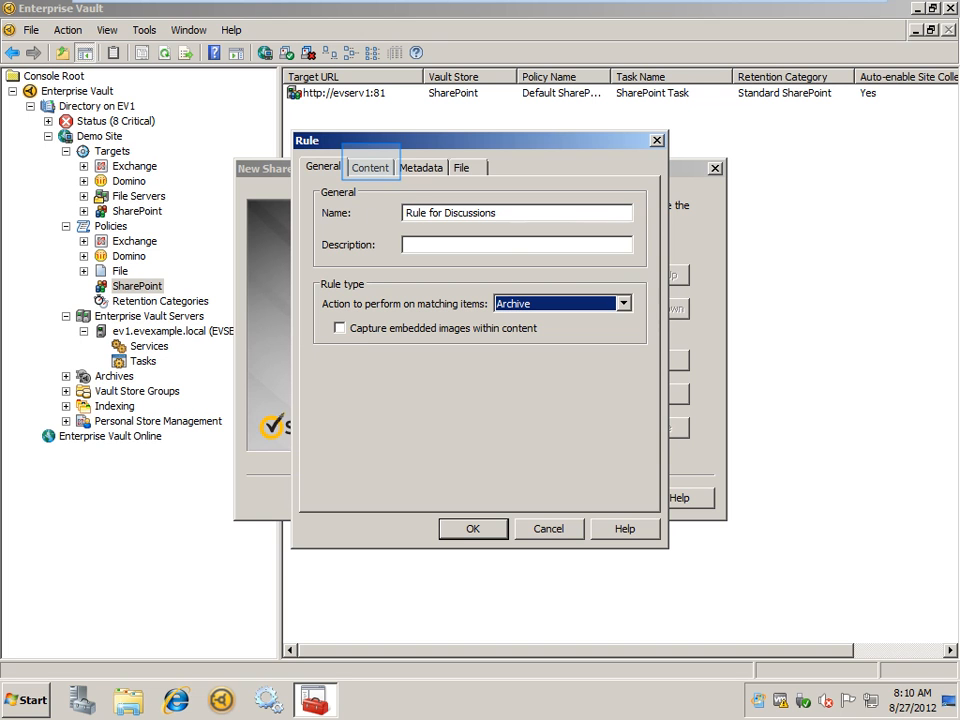
{"action": "left_click", "coordinate": [370, 168]}
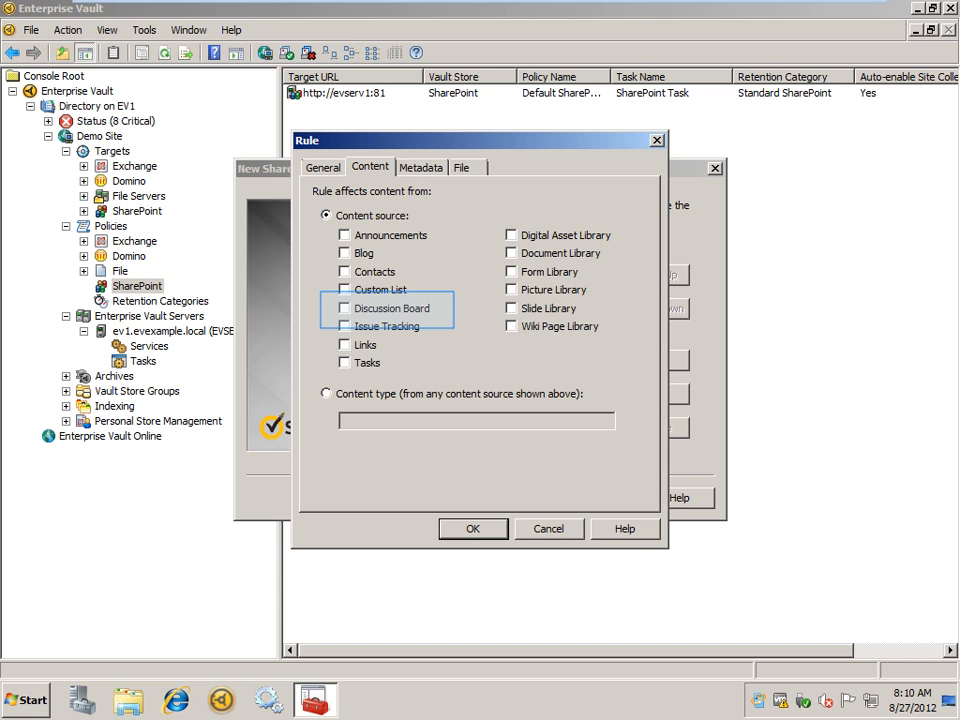
{"action": "left_click", "coordinate": [345, 308]}
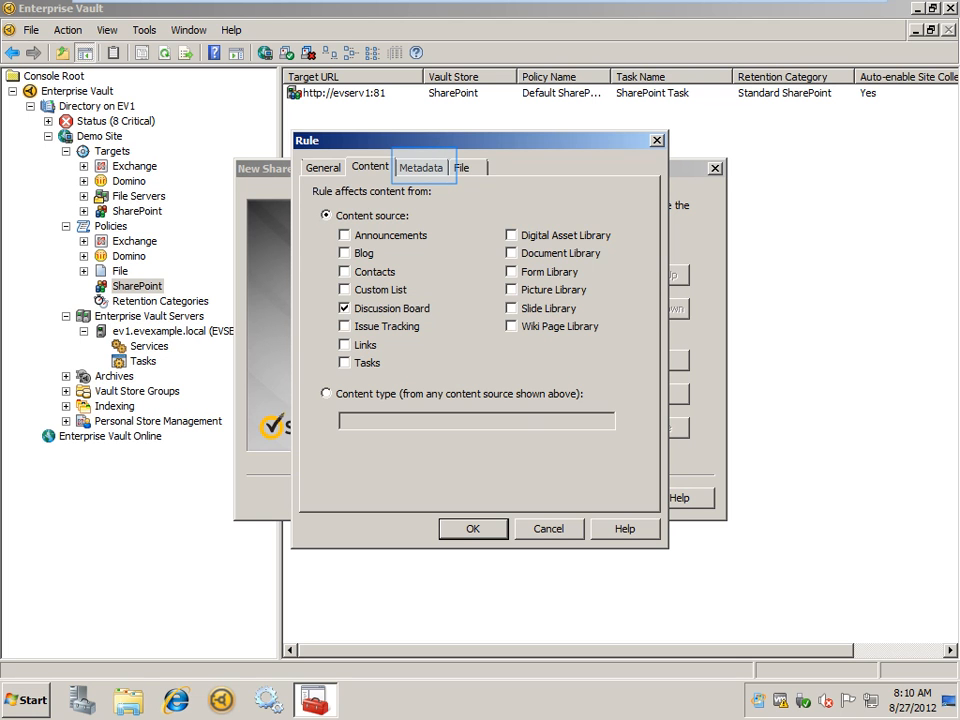
Step: Add a date condition to the discussions rule for Modified older than 7 days and save the rule
{"action": "left_click", "coordinate": [421, 168]}
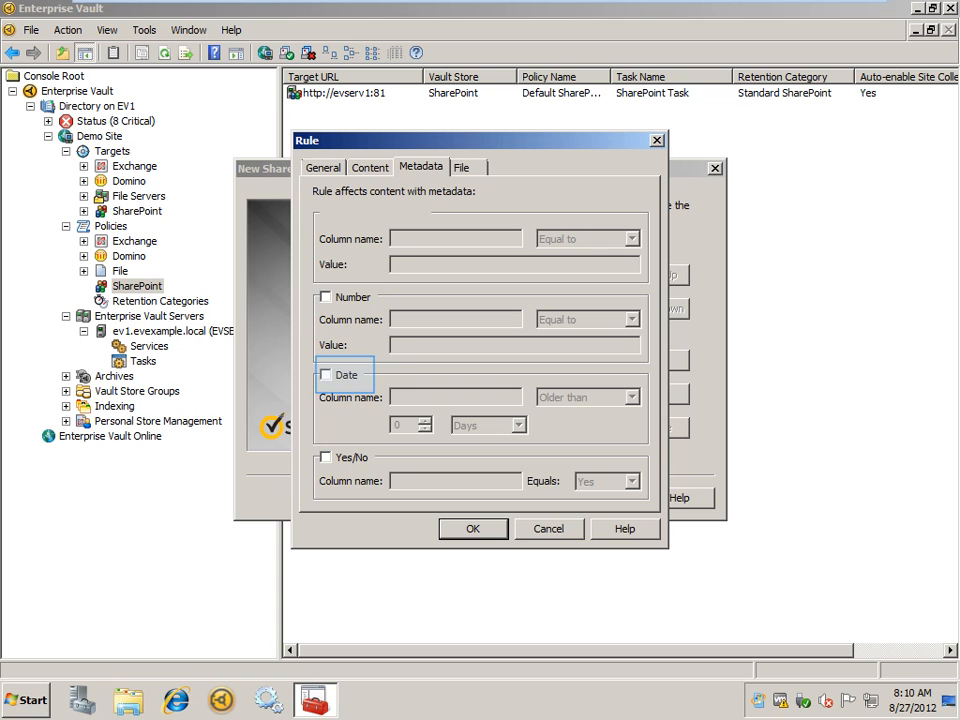
{"action": "left_click", "coordinate": [326, 375]}
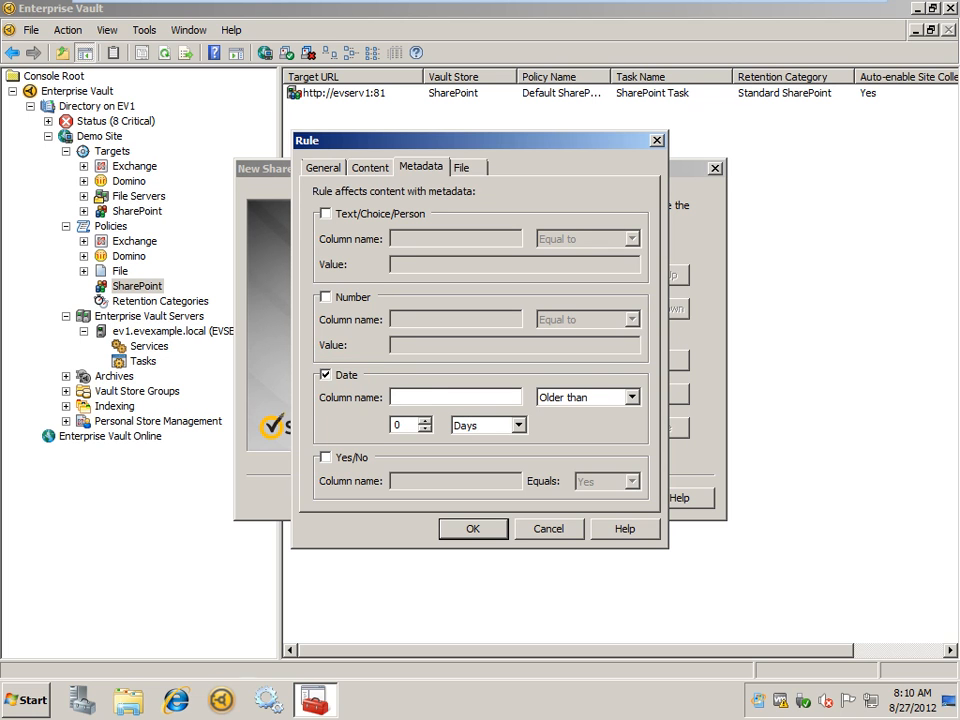
{"action": "type", "text": "Modified"}
{"action": "key", "text": "Tab"}
{"action": "type", "text": "7"}
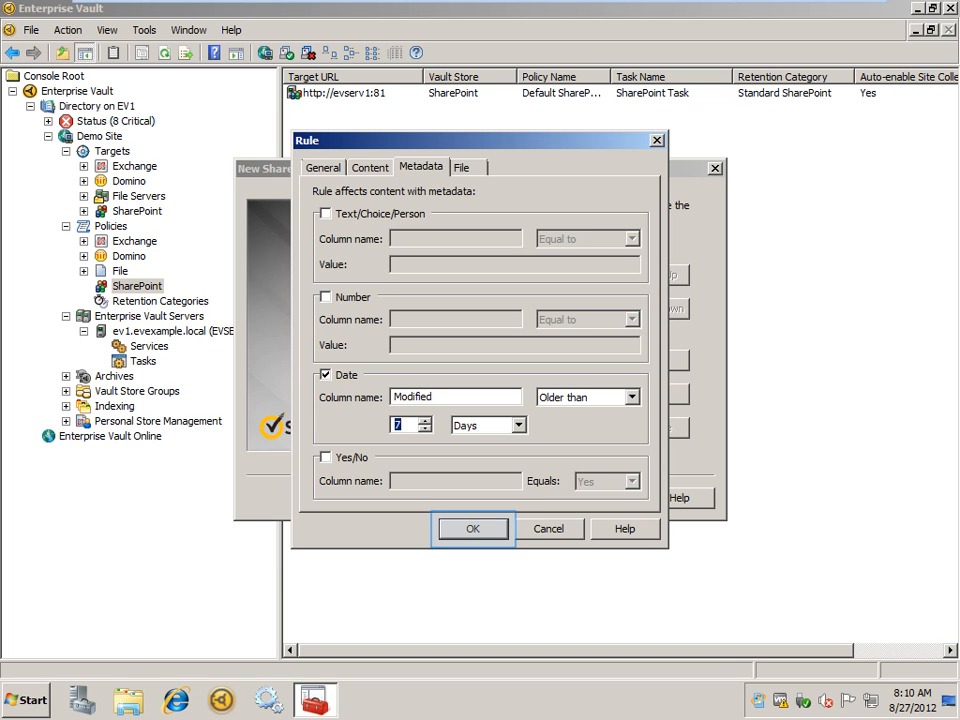
{"action": "key", "text": "Return"}
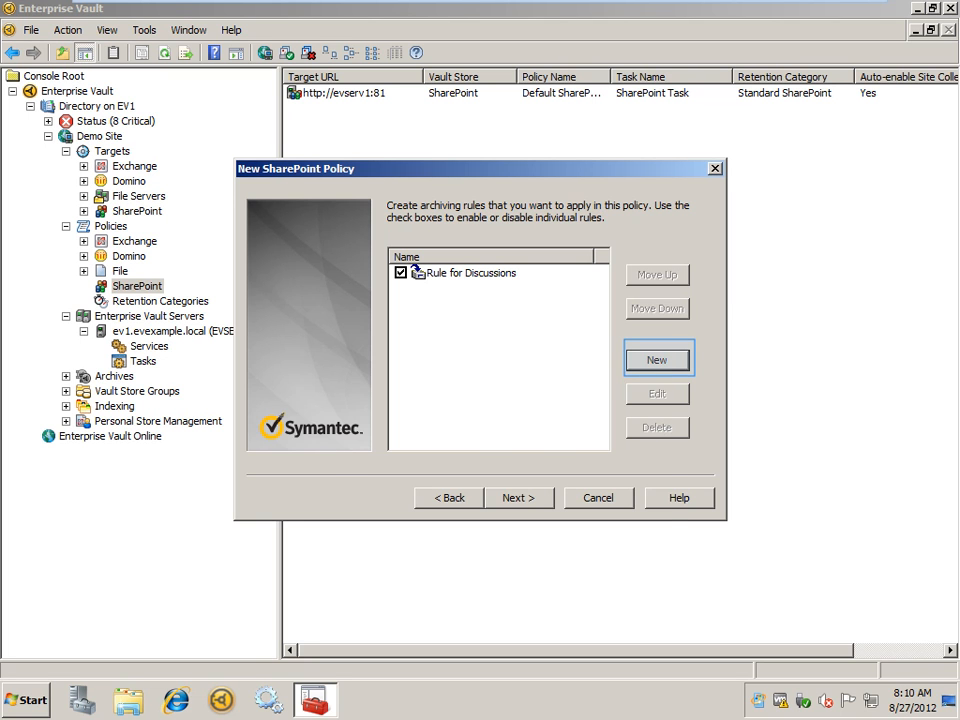
Step: Create a rule named Social Media & List Content with the Archive action and embedded image capture enabled
{"action": "key", "text": "Return"}
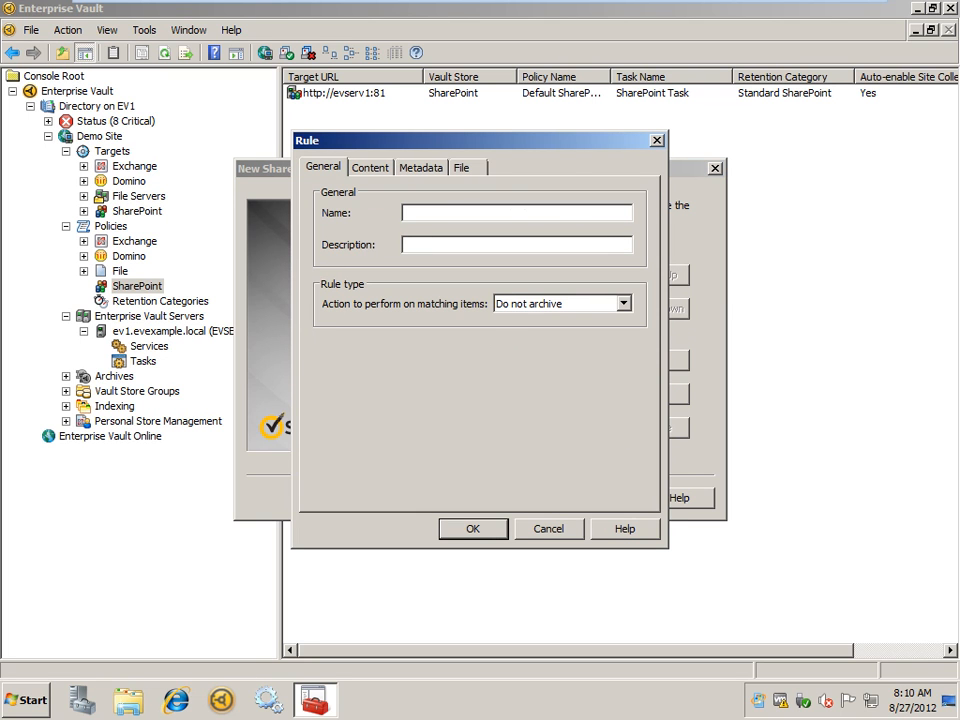
{"action": "type", "text": "Social Media & List Content"}
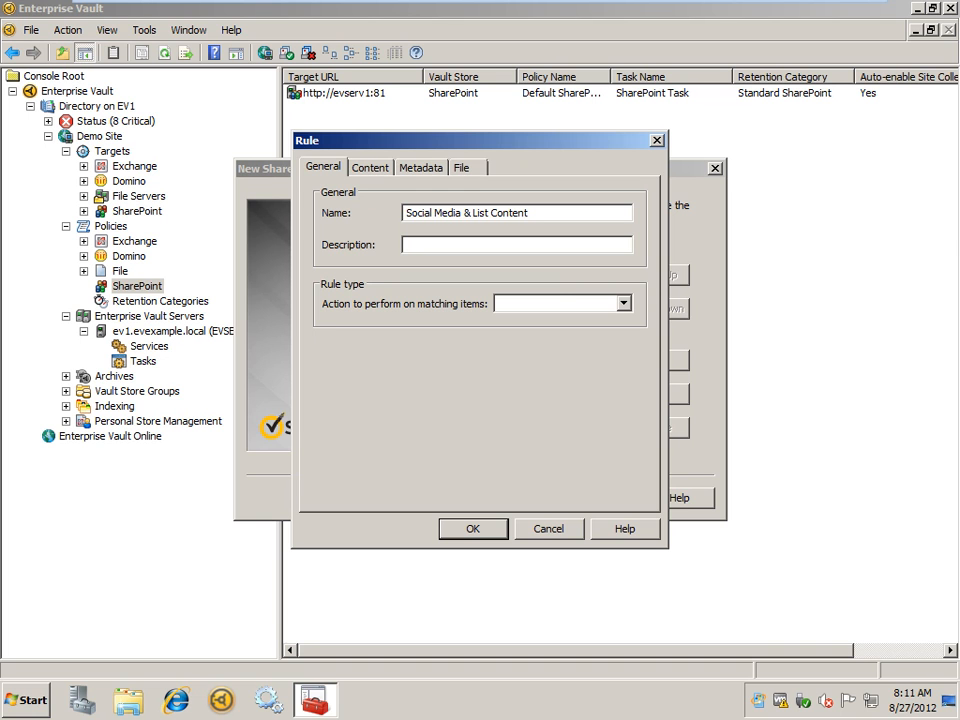
{"action": "key", "text": "alt+Down"}
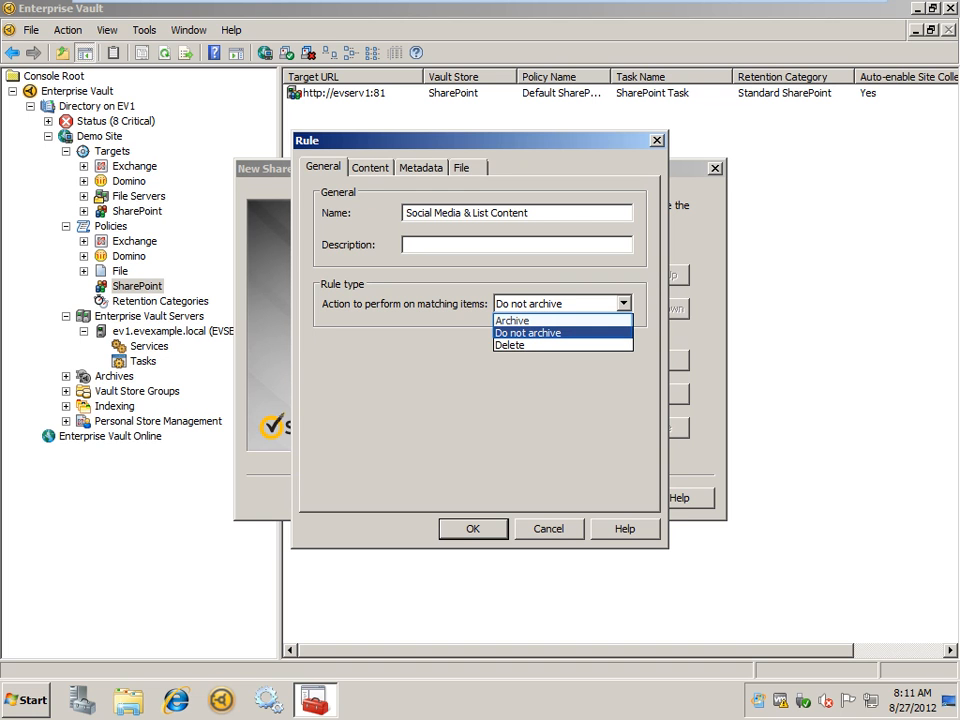
{"action": "key", "text": "Up"}
{"action": "key", "text": "Return"}
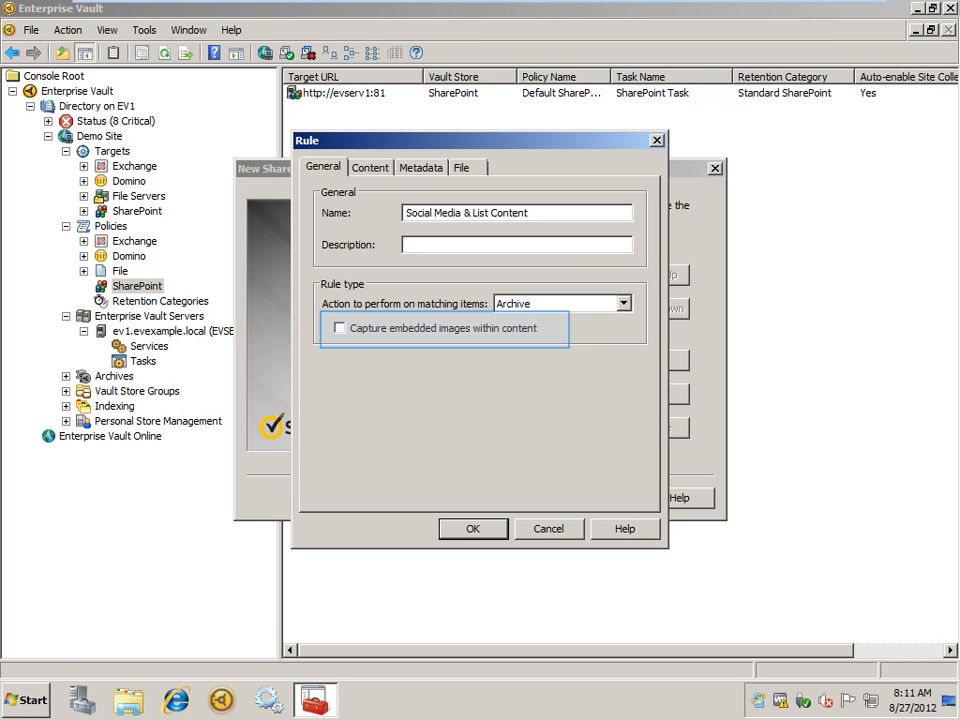
{"action": "left_click", "coordinate": [340, 328]}
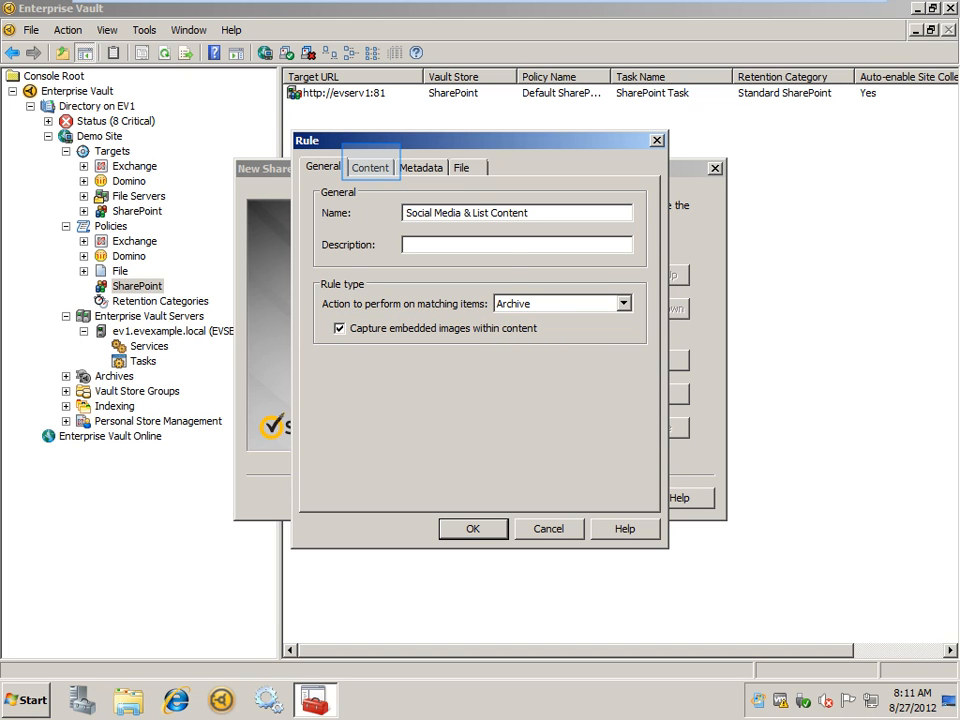
Step: Apply the rule to all list-type sources from Announcements through Tasks plus Wiki Page Library, and save it
{"action": "left_click", "coordinate": [370, 167]}
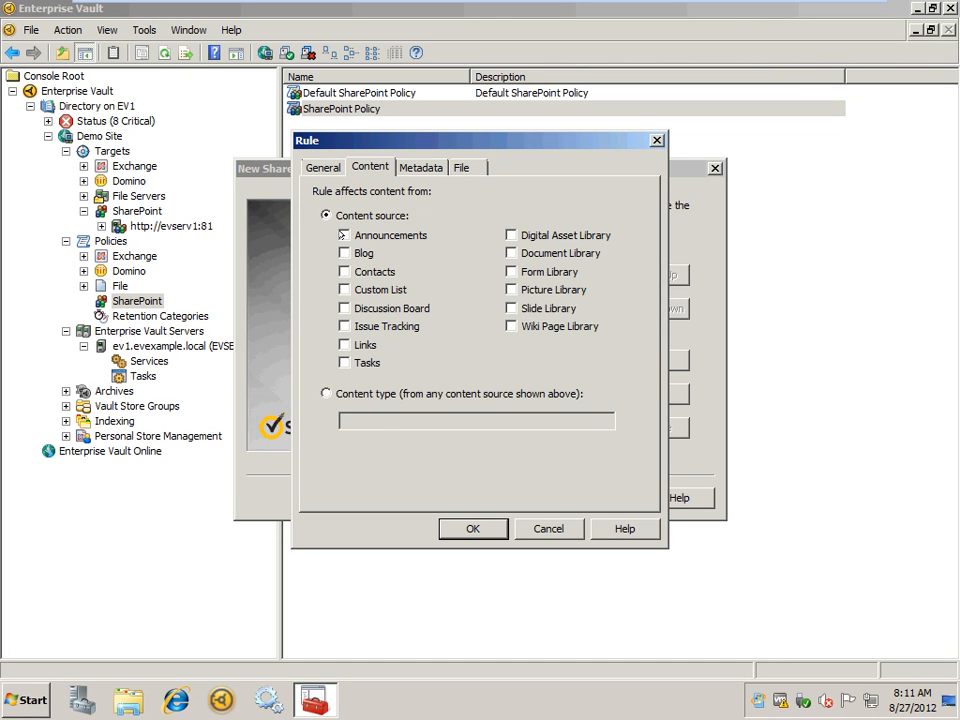
{"action": "left_click", "coordinate": [343, 235]}
{"action": "left_click", "coordinate": [344, 253]}
{"action": "left_click", "coordinate": [343, 271]}
{"action": "left_click", "coordinate": [344, 289]}
{"action": "left_click", "coordinate": [344, 308]}
{"action": "left_click", "coordinate": [344, 326]}
{"action": "left_click", "coordinate": [344, 344]}
{"action": "left_click", "coordinate": [344, 362]}
{"action": "left_click", "coordinate": [510, 328]}
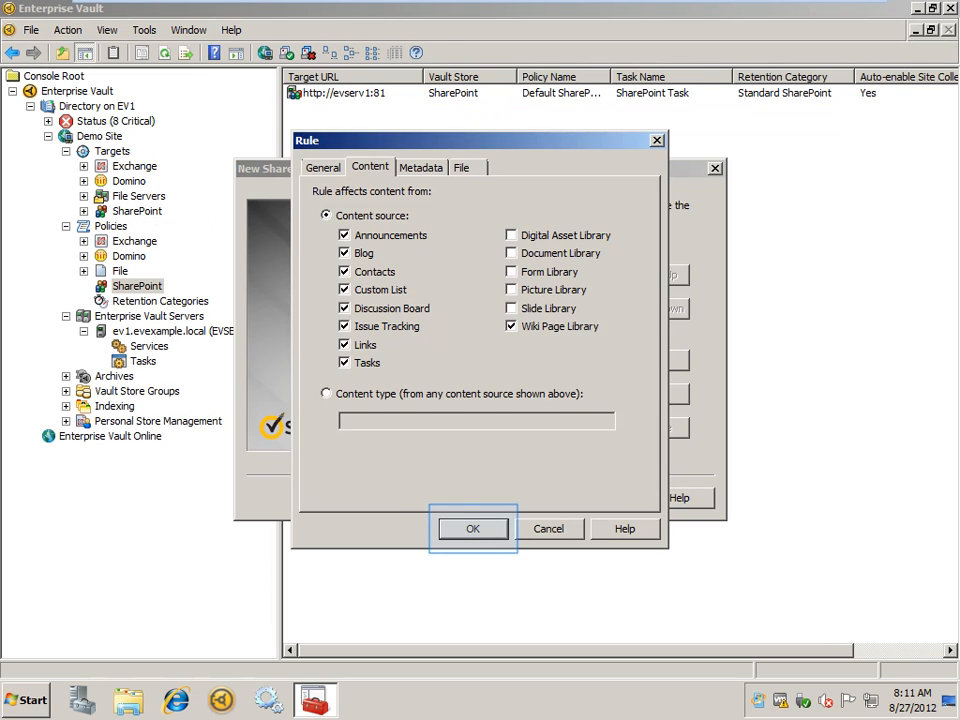
{"action": "left_click", "coordinate": [473, 528]}
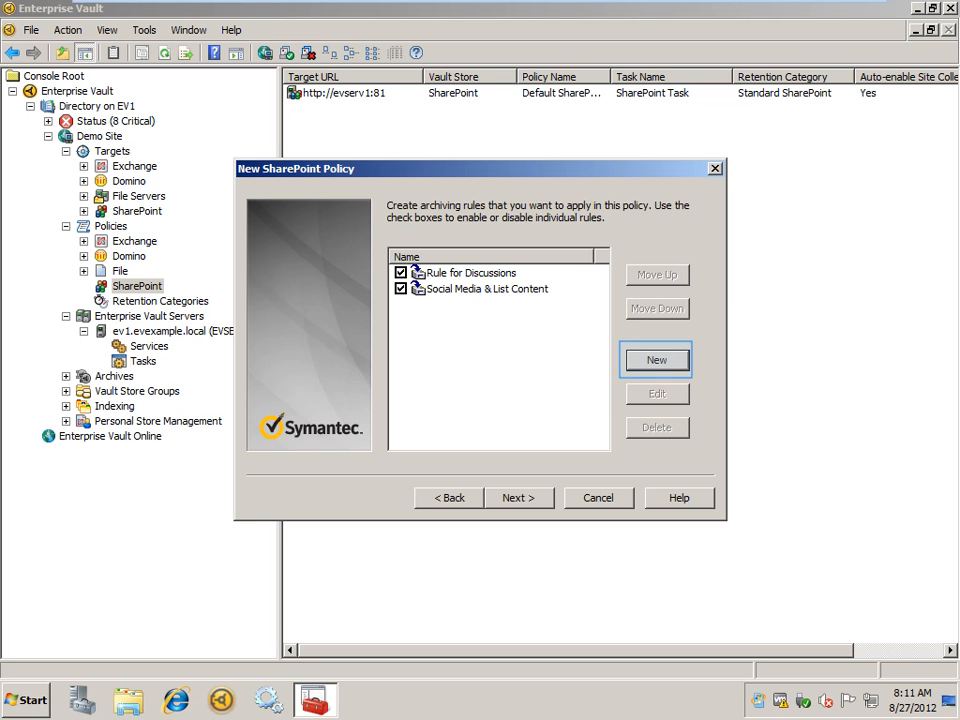
Step: Create a rule named Archive Legal Contracts that archives content type Legal Contract, with embedded image capture enabled
{"action": "left_click", "coordinate": [656, 359]}
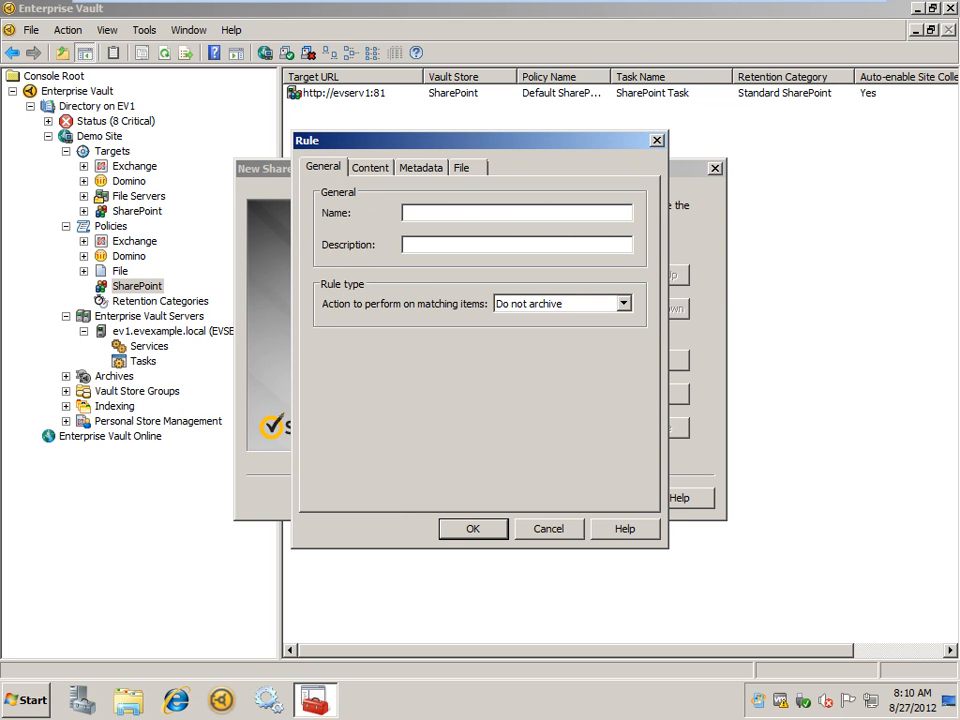
{"action": "type", "text": "Archive Legal Contracts"}
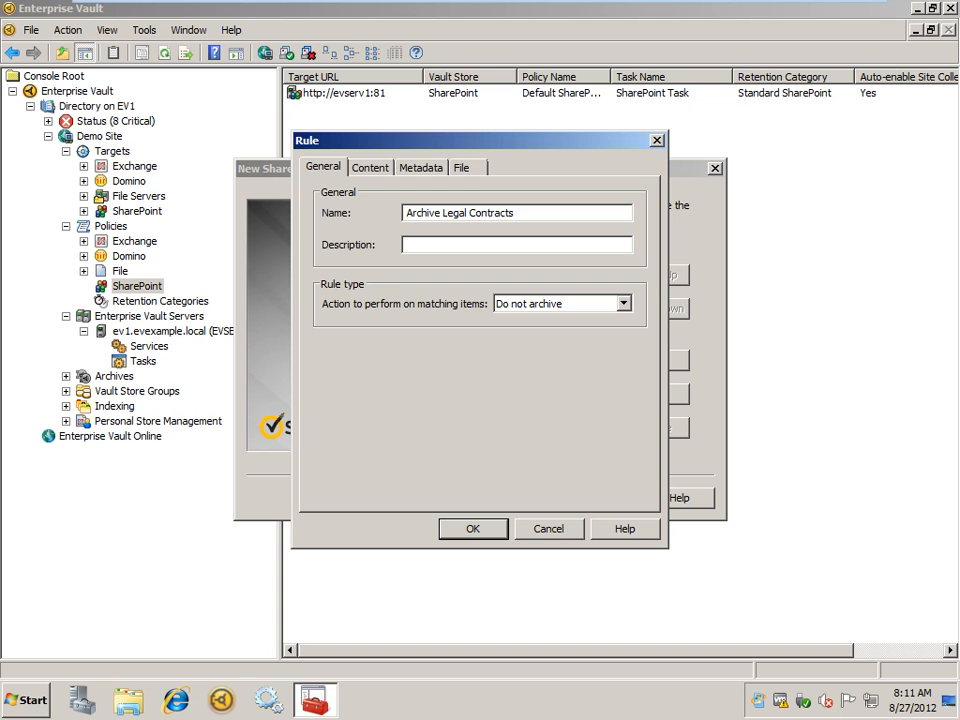
{"action": "left_click", "coordinate": [624, 303]}
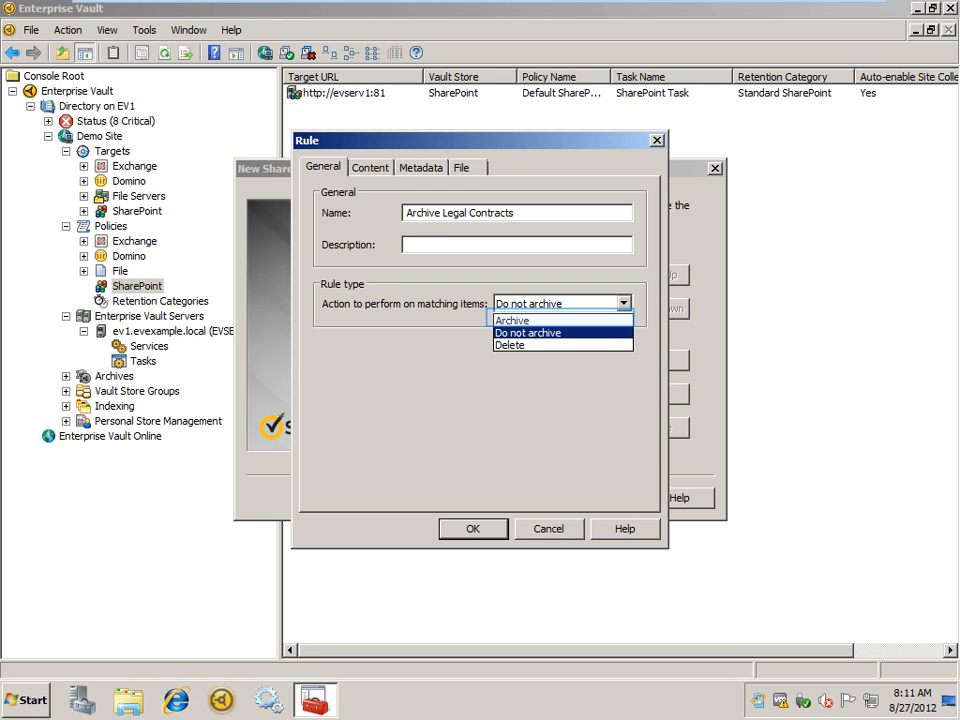
{"action": "left_click", "coordinate": [513, 320]}
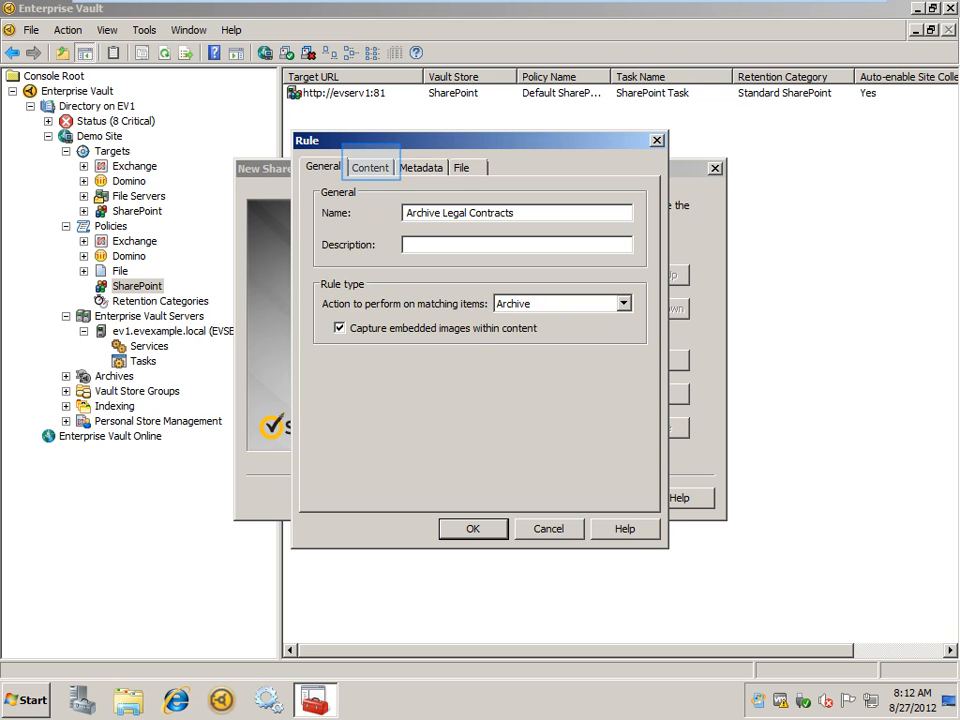
{"action": "left_click", "coordinate": [370, 168]}
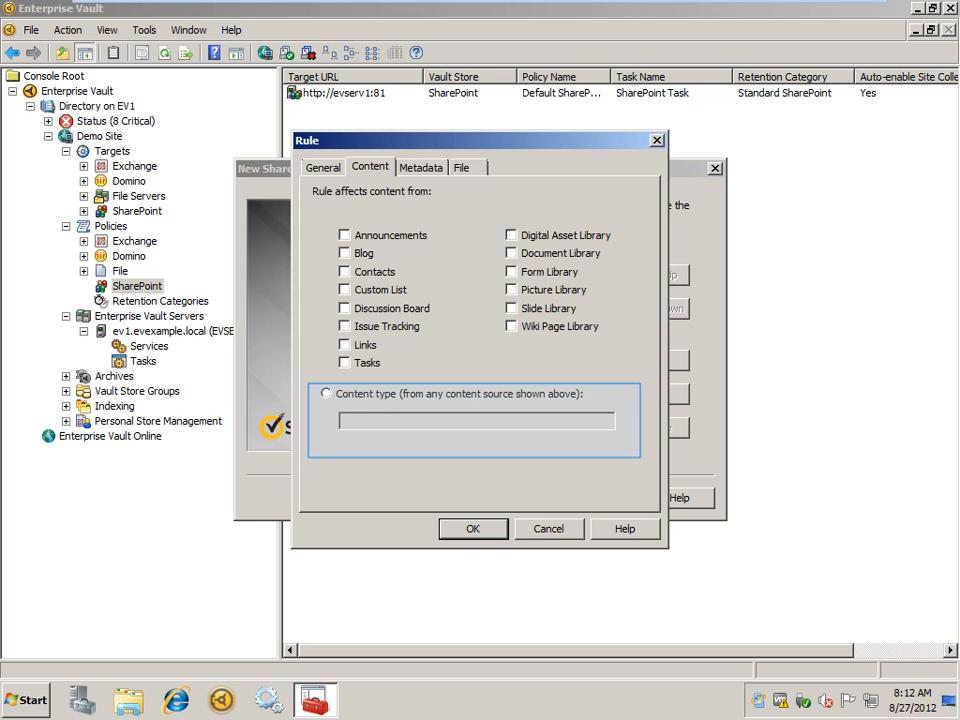
{"action": "left_click", "coordinate": [326, 394]}
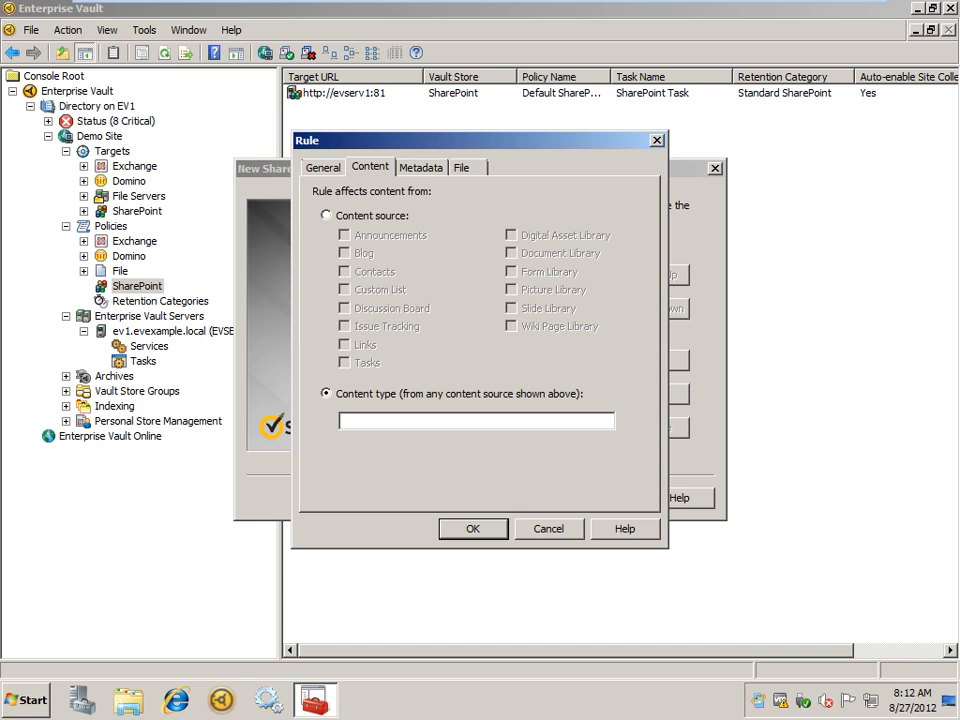
{"action": "type", "text": "Legal Contract"}
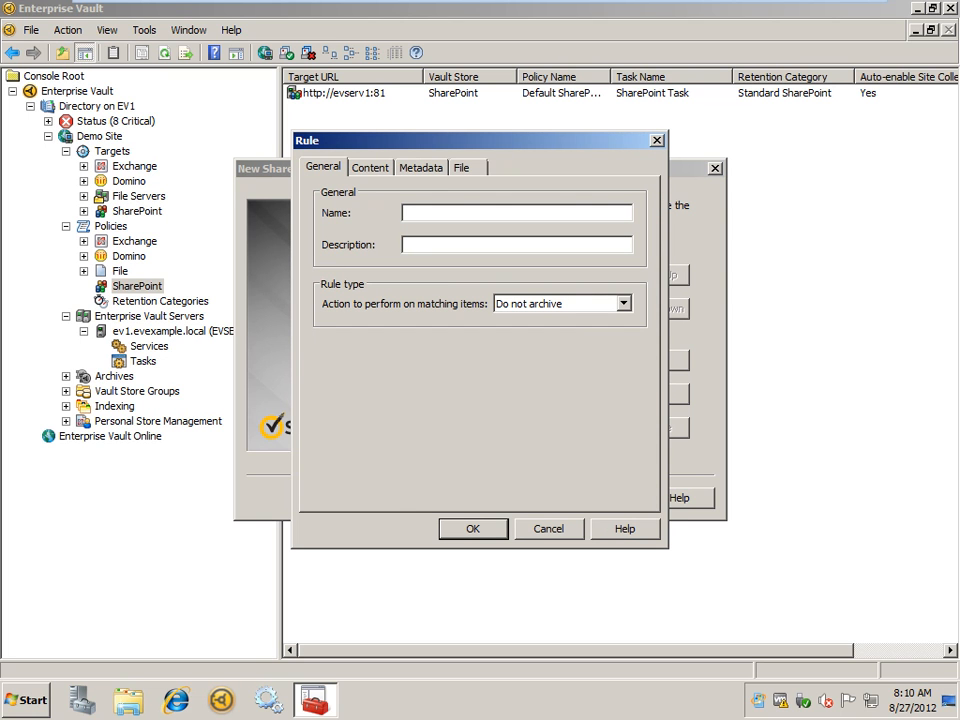
Step: Name the new rule Document Library and set its action to Archive
{"action": "type", "text": "Document Library"}
{"action": "left_click", "coordinate": [624, 303]}
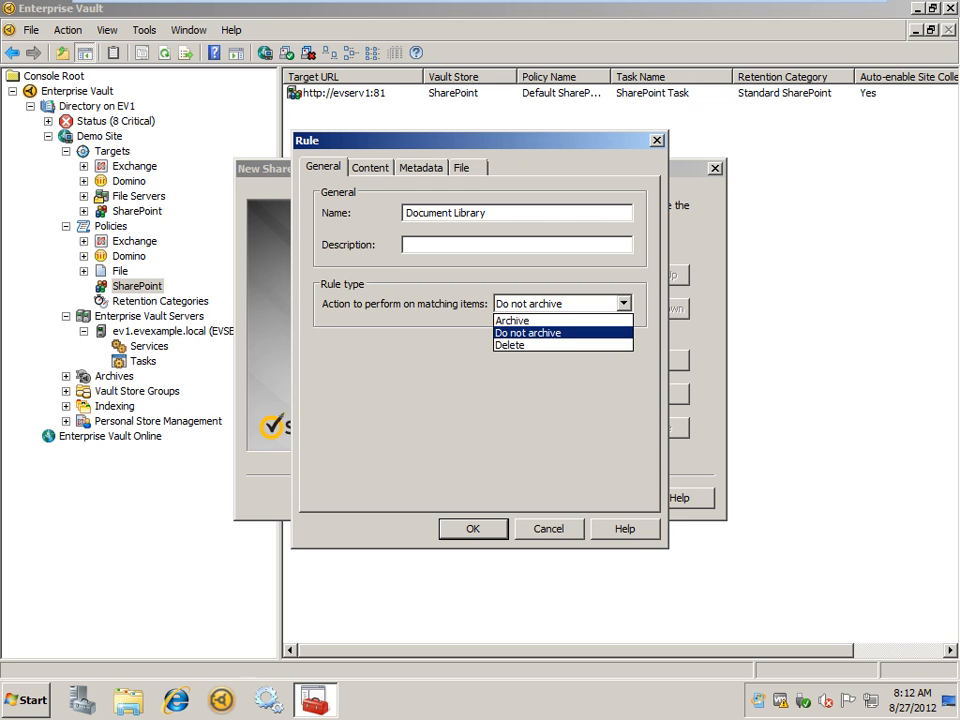
{"action": "left_click", "coordinate": [513, 321]}
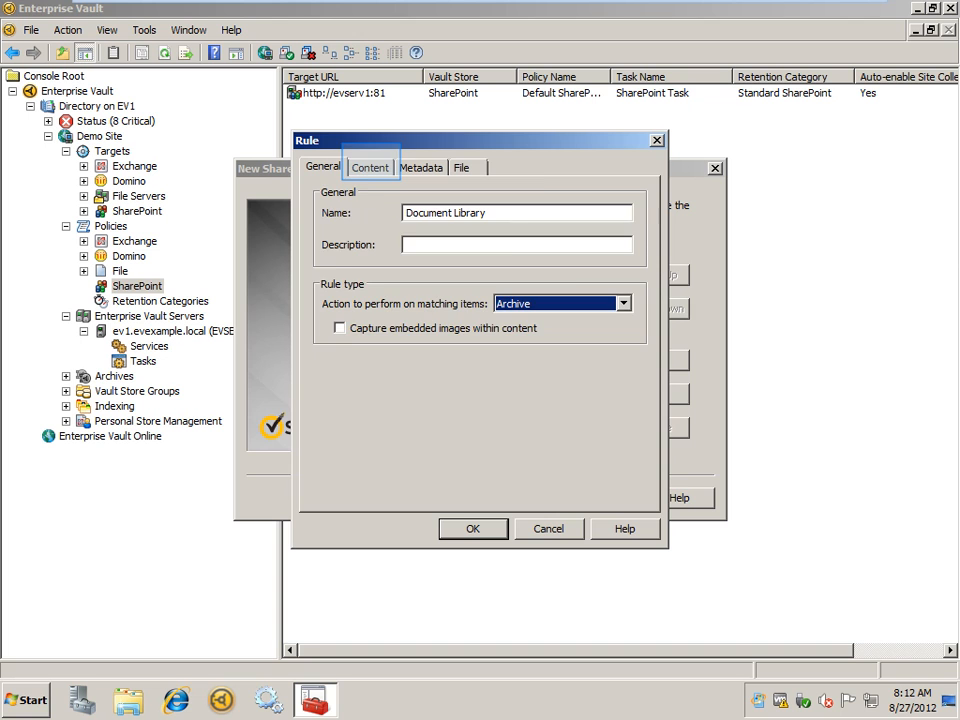
Step: Apply the rule to the Digital Asset, Document, Form, Picture and Slide Library content sources
{"action": "left_click", "coordinate": [370, 167]}
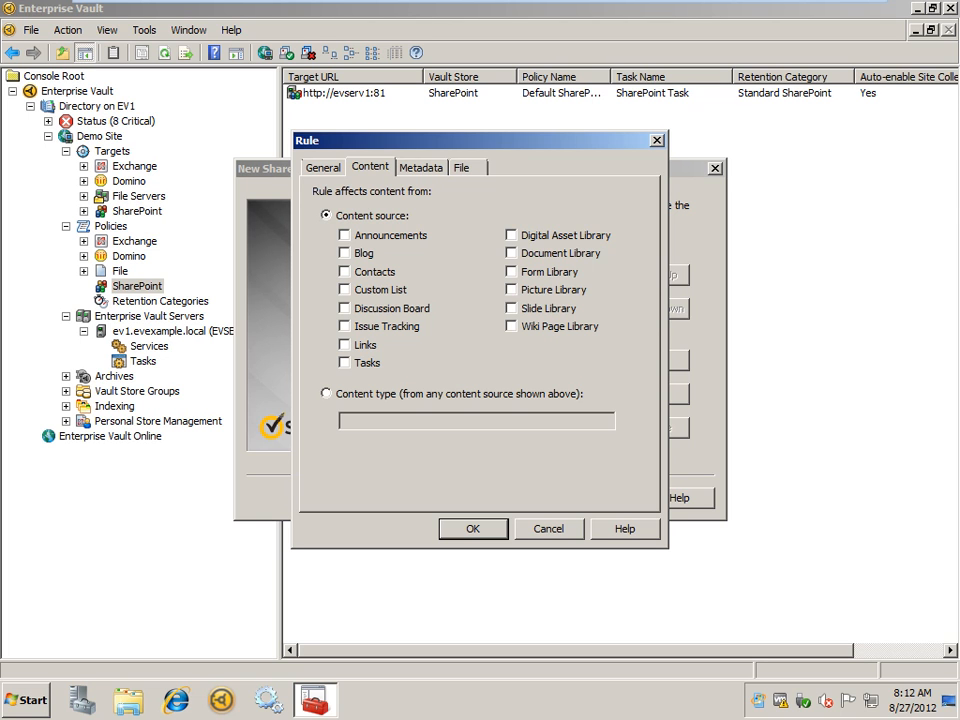
{"action": "left_click", "coordinate": [511, 253]}
{"action": "left_click", "coordinate": [511, 271]}
{"action": "left_click", "coordinate": [511, 289]}
{"action": "left_click", "coordinate": [511, 308]}
{"action": "left_click", "coordinate": [511, 235]}
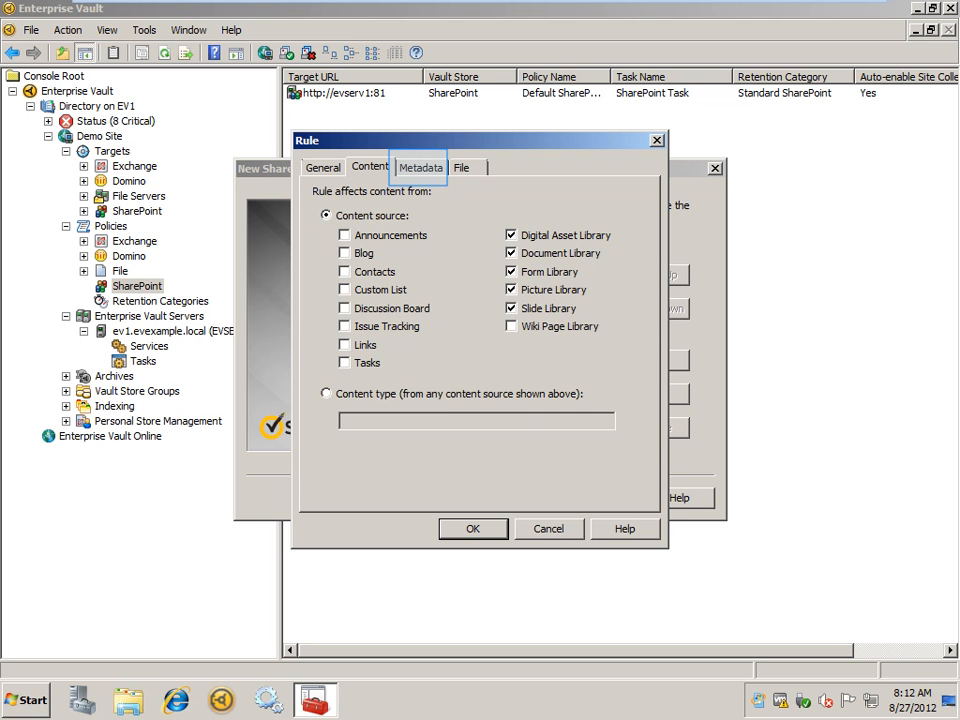
Step: Enable the rule's file size condition for files greater than 1024 kilobytes
{"action": "left_click", "coordinate": [420, 167]}
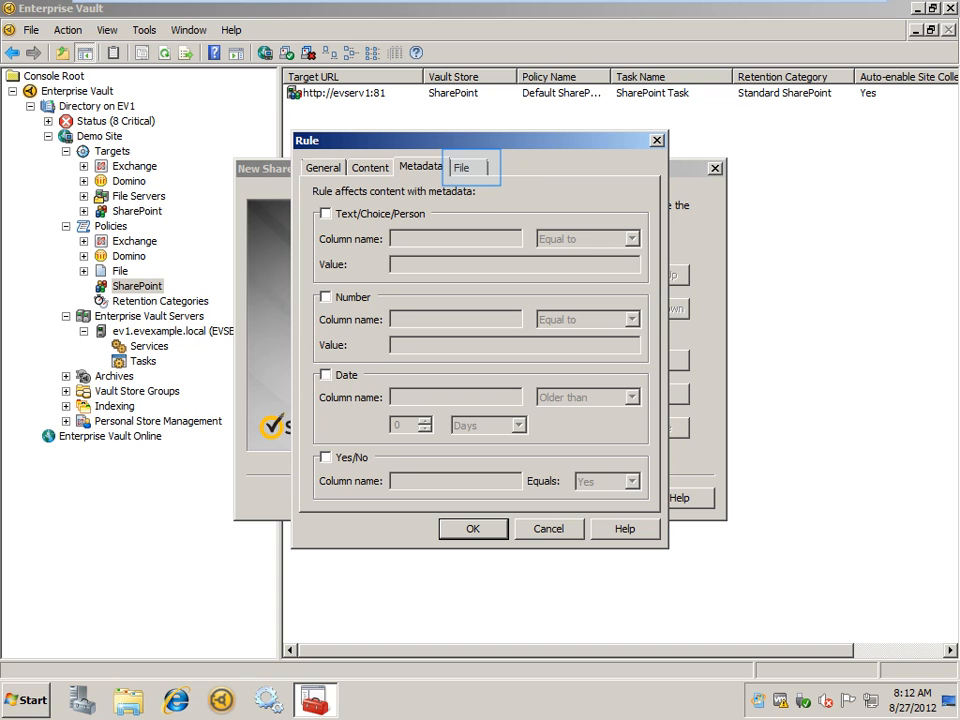
{"action": "left_click", "coordinate": [462, 168]}
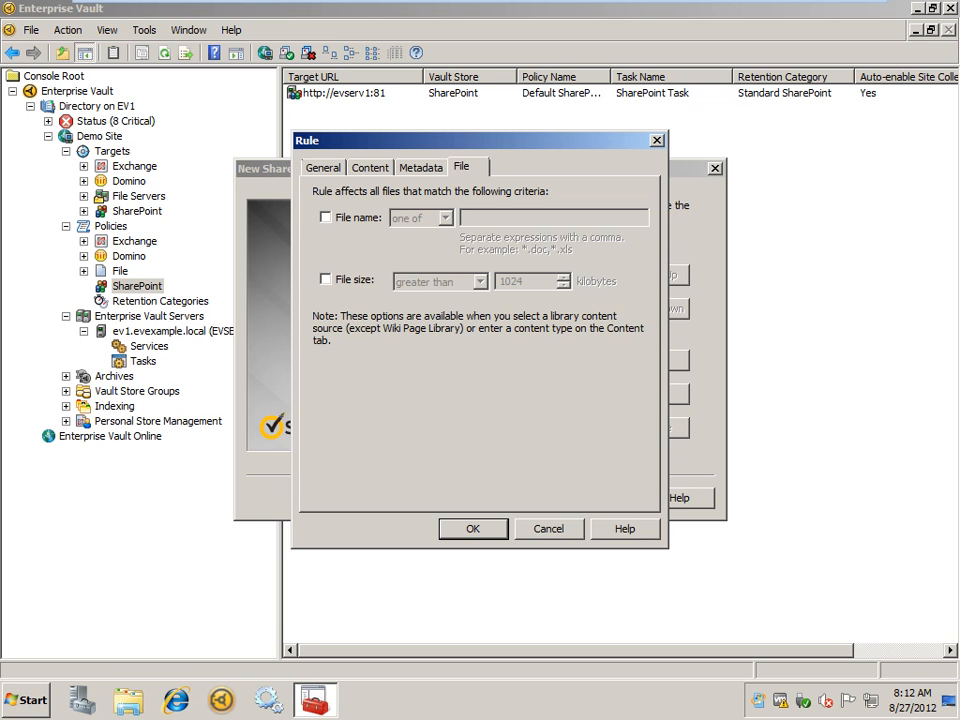
{"action": "left_click", "coordinate": [326, 280]}
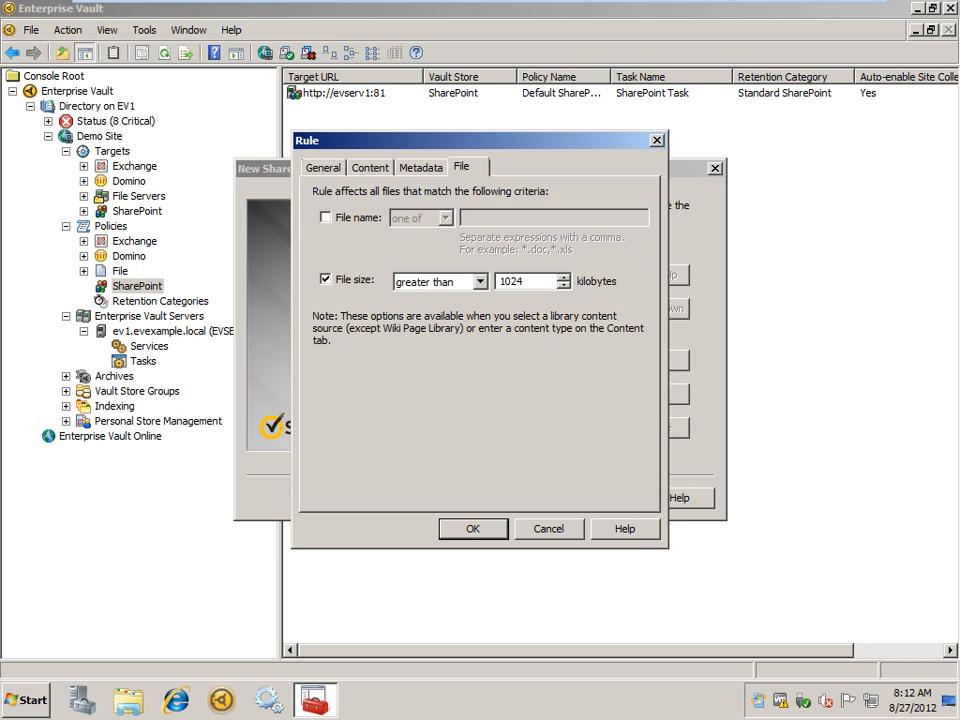
Step: Limit the Document Library rule to file names matching one of *.docx, *.doc, *.xlsx, *.xls, *.pptx, *.ppt, and accept the policy's rule list
{"action": "left_click", "coordinate": [326, 217]}
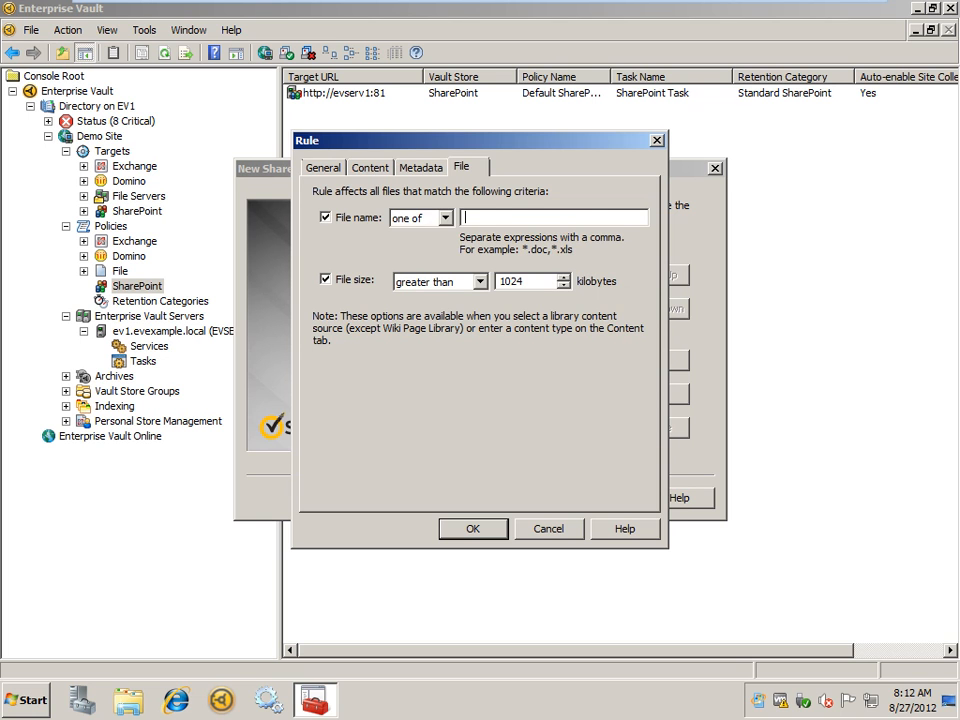
{"action": "key", "text": "ctrl+v"}
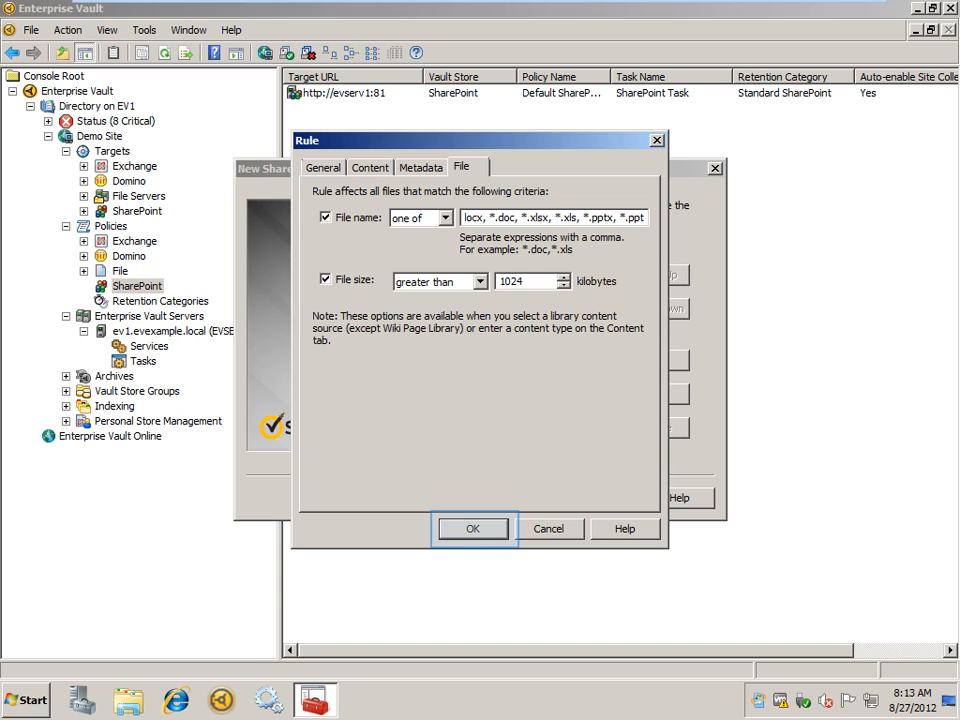
{"action": "key", "text": "Return"}
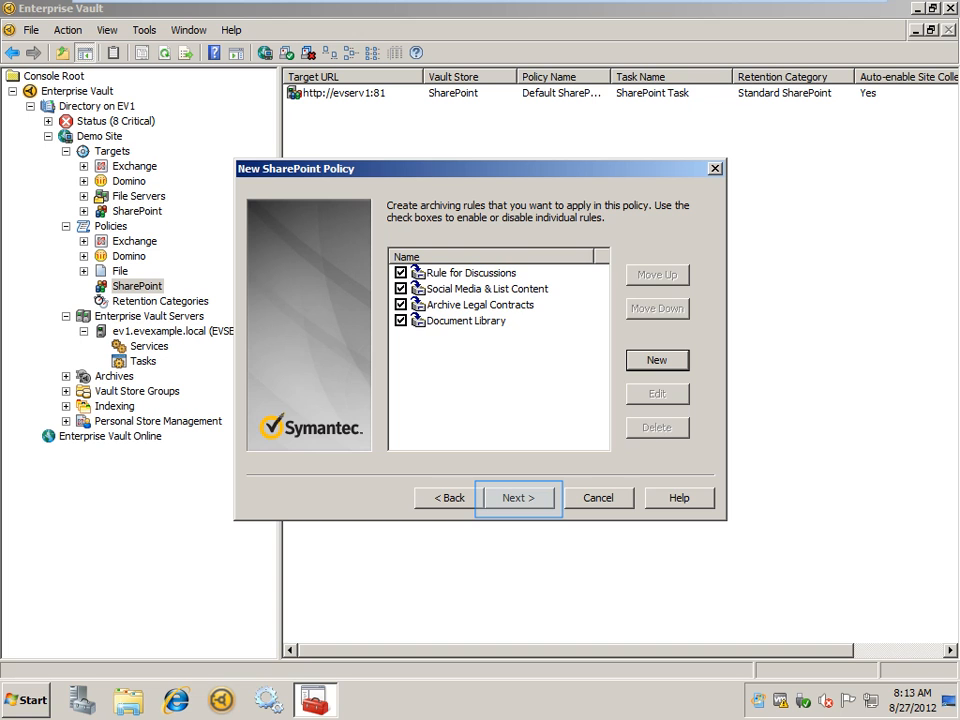
{"action": "left_click", "coordinate": [519, 498]}
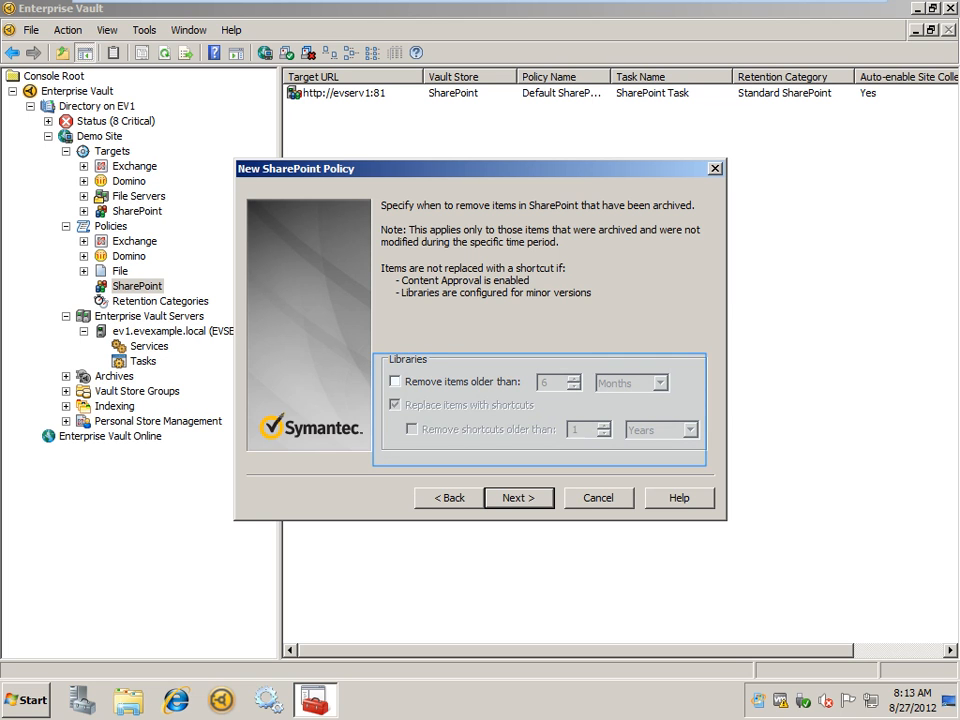
Step: Set archived library items older than 1 month to be replaced with shortcuts, and shortcuts older than 2 years to be removed
{"action": "left_click", "coordinate": [395, 381]}
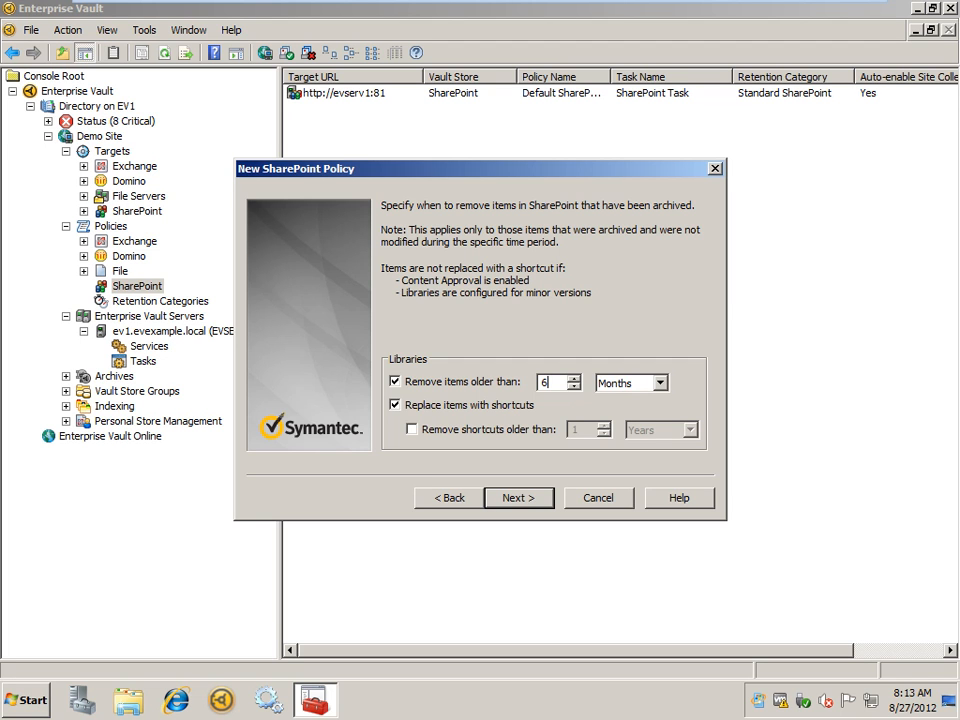
{"action": "key", "text": "BackSpace"}
{"action": "type", "text": "1"}
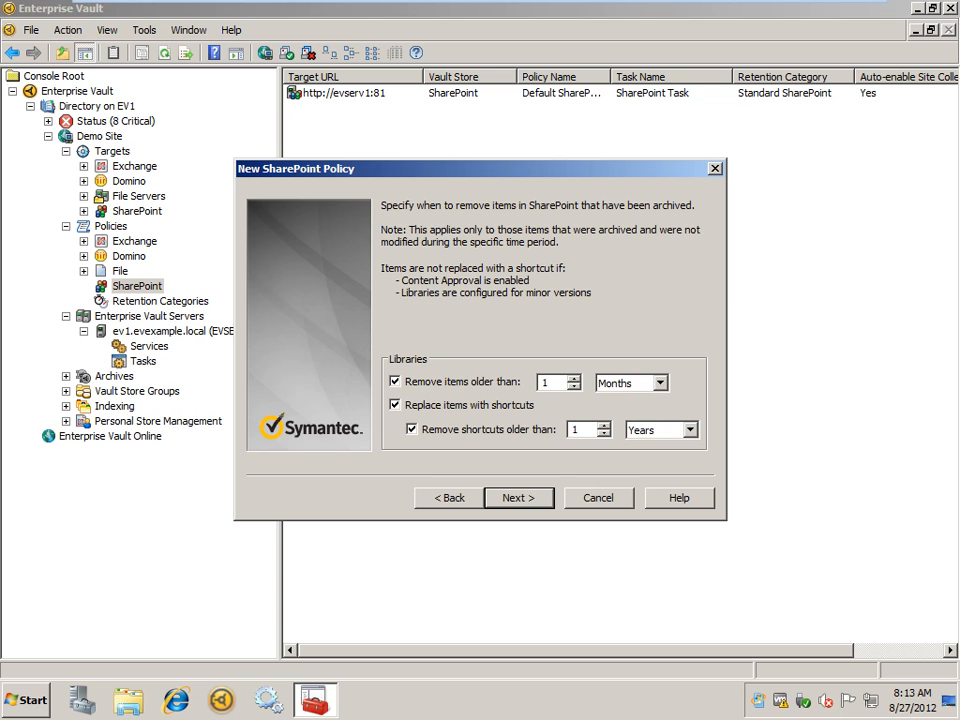
{"action": "left_click", "coordinate": [604, 425]}
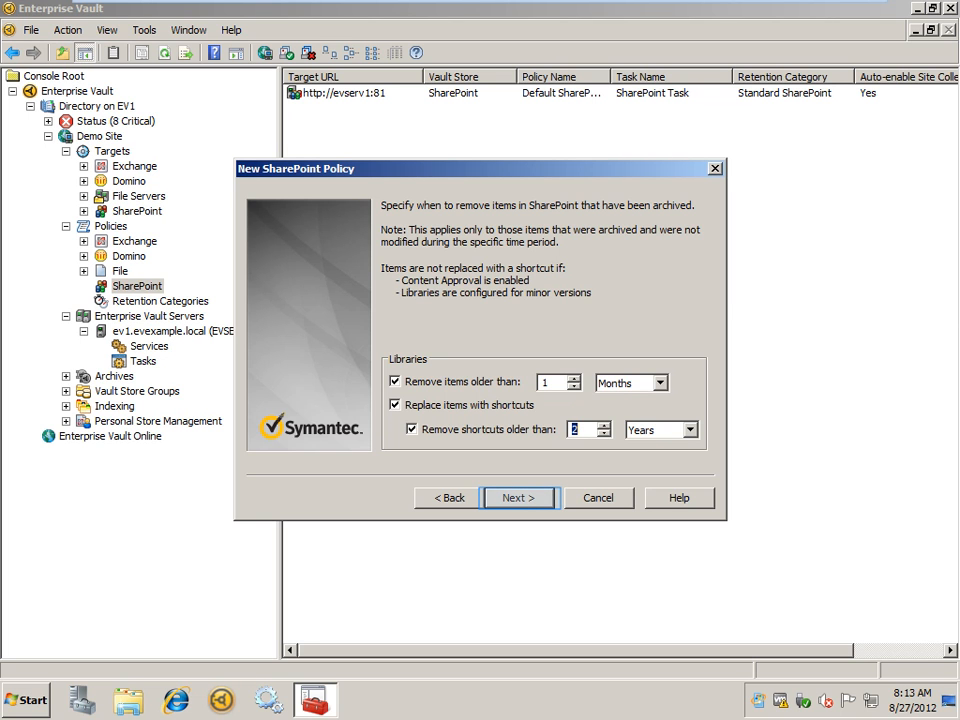
{"action": "left_click", "coordinate": [519, 498]}
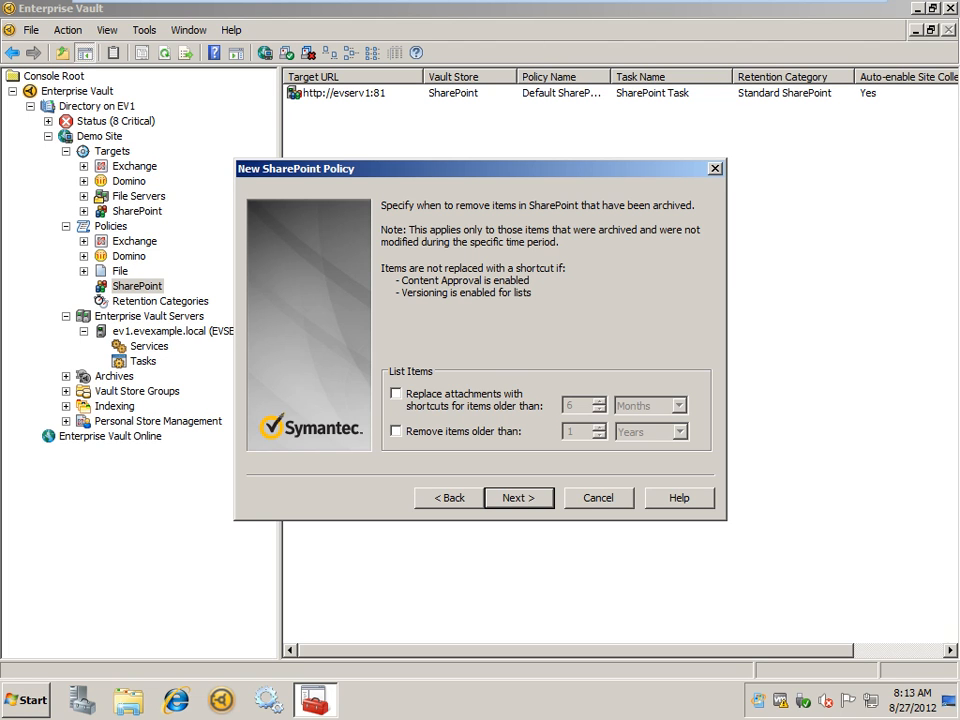
Step: Set list item attachments to be replaced with shortcuts after 1 month and list items older than 2 years to be removed
{"action": "left_click", "coordinate": [396, 394]}
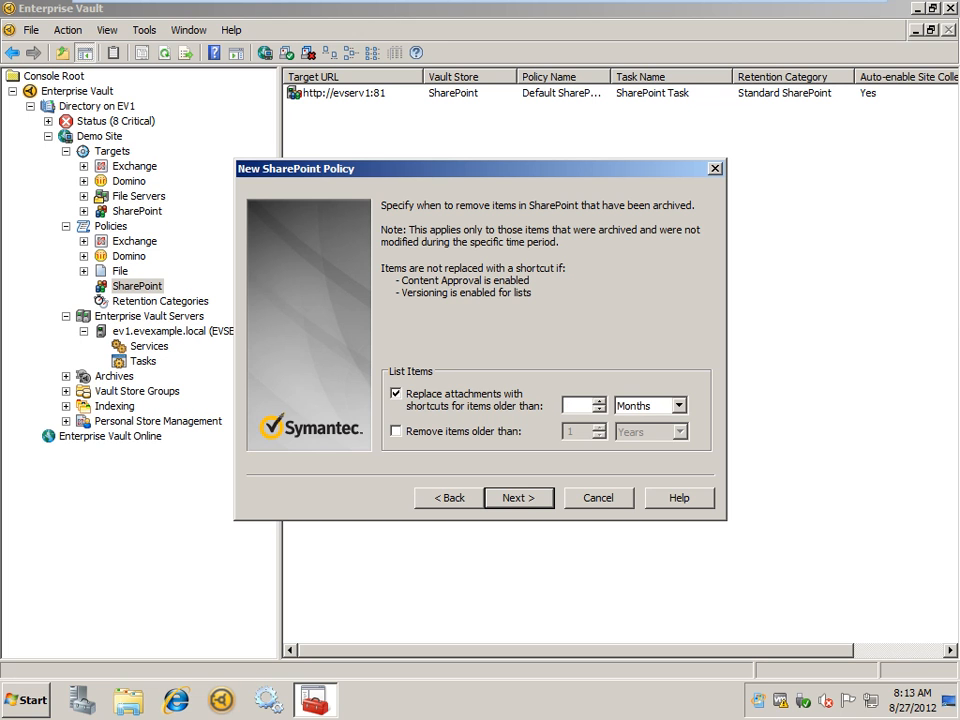
{"action": "left_click_drag", "start_coordinate": [576, 405], "coordinate": [541, 406]}
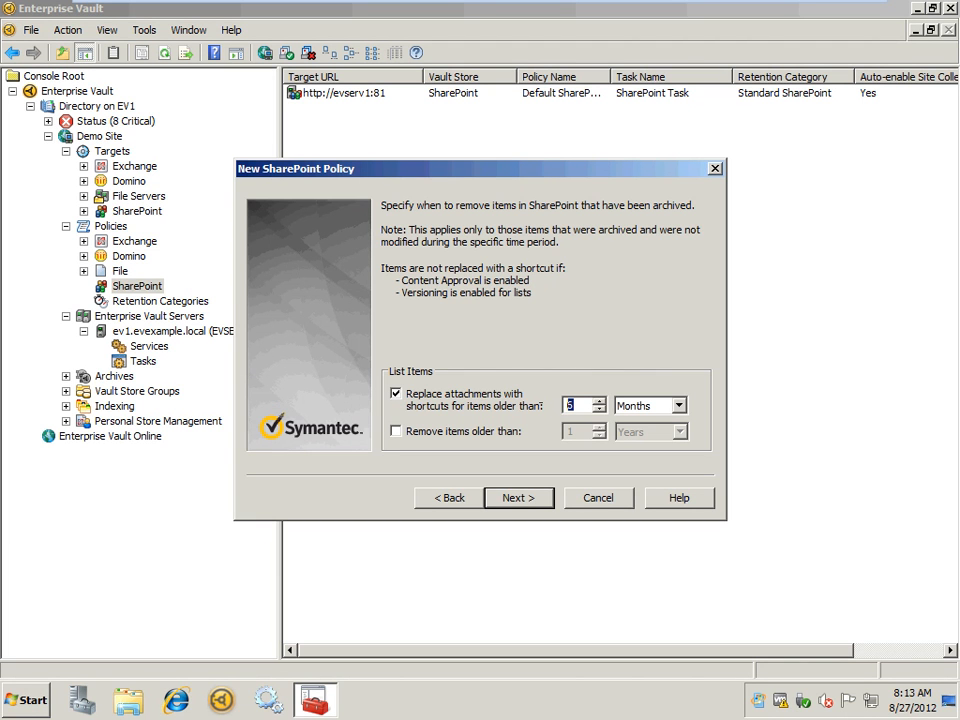
{"action": "type", "text": "1"}
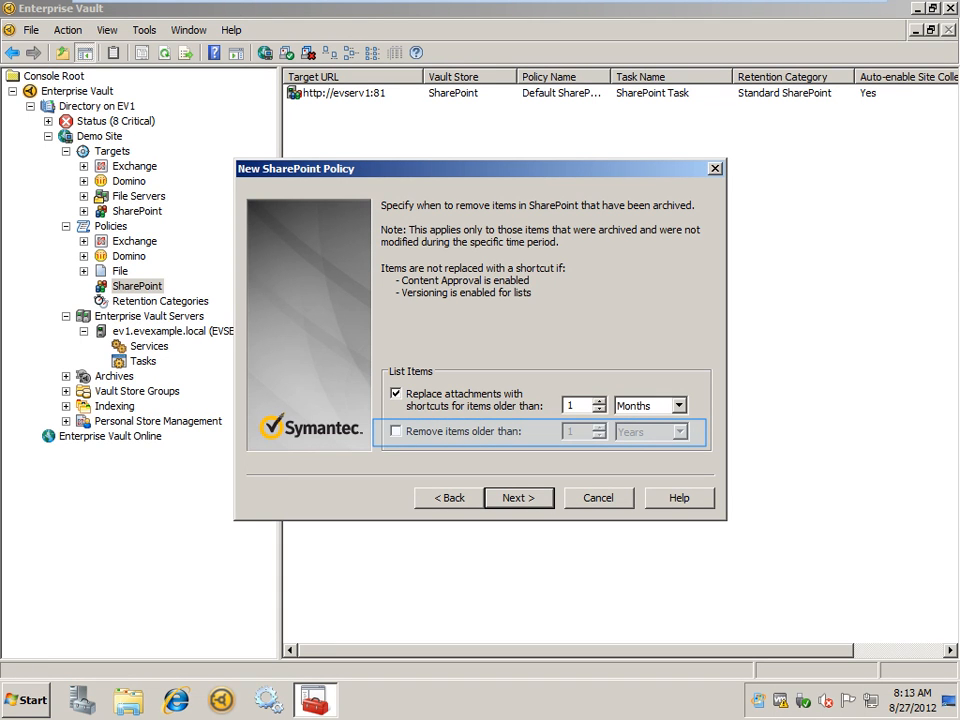
{"action": "left_click", "coordinate": [396, 431]}
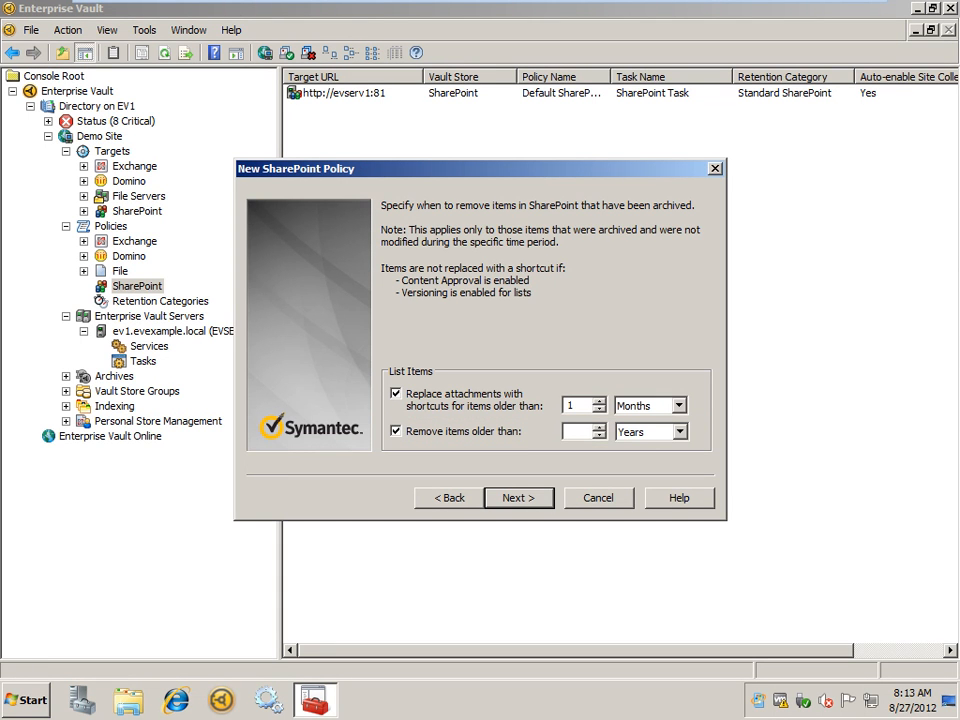
{"action": "type", "text": "2"}
{"action": "key", "text": "Return"}
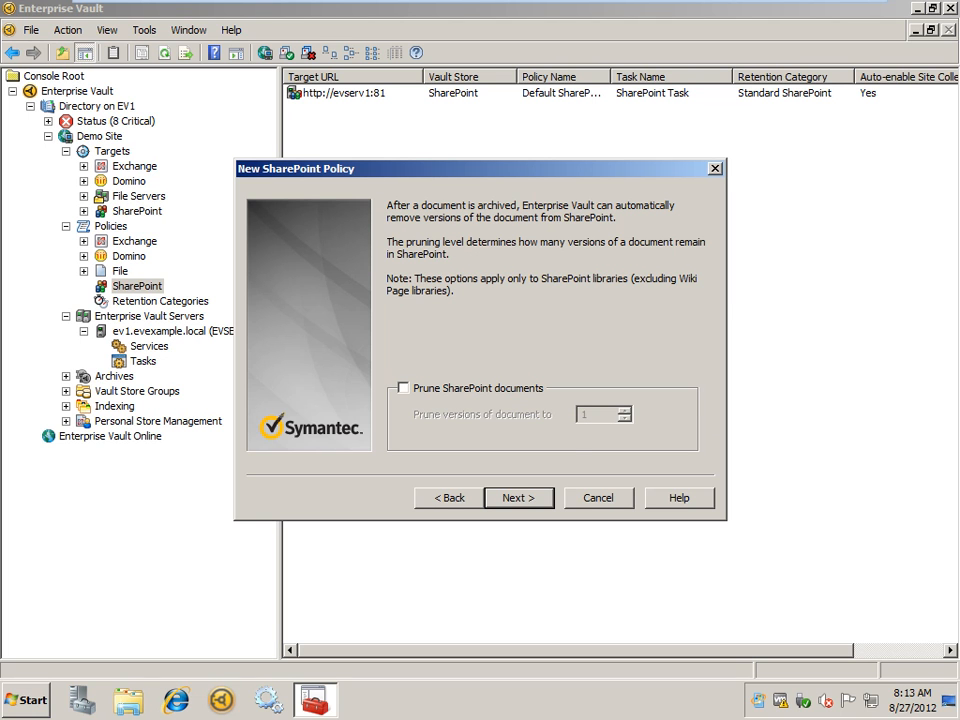
Step: Enable pruning of SharePoint documents, keeping 1 version of each document
{"action": "left_click", "coordinate": [403, 388]}
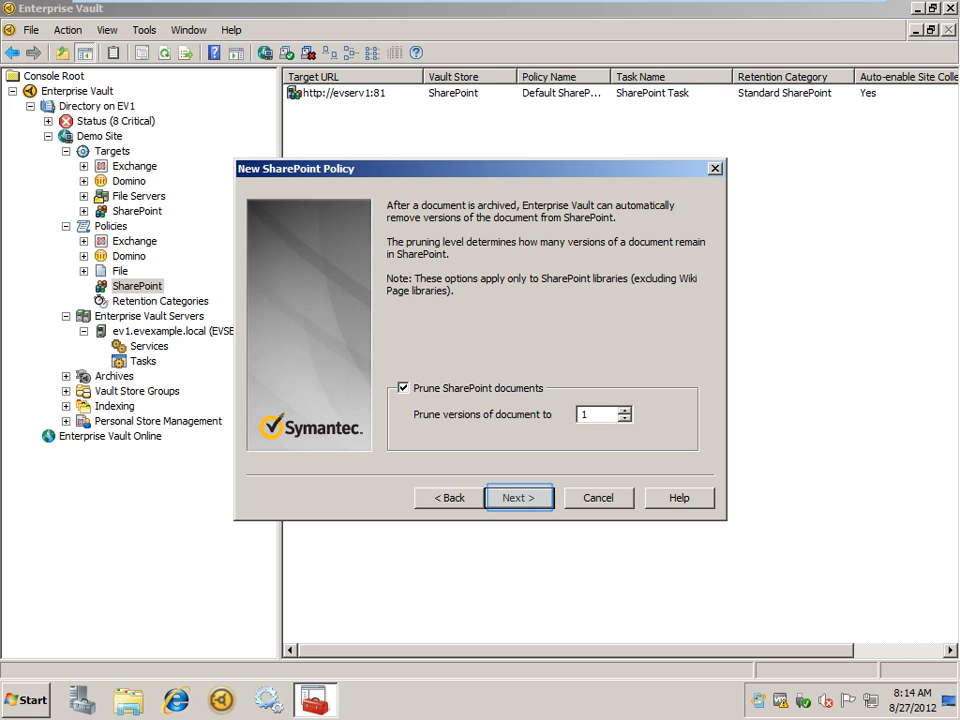
{"action": "left_click", "coordinate": [518, 497]}
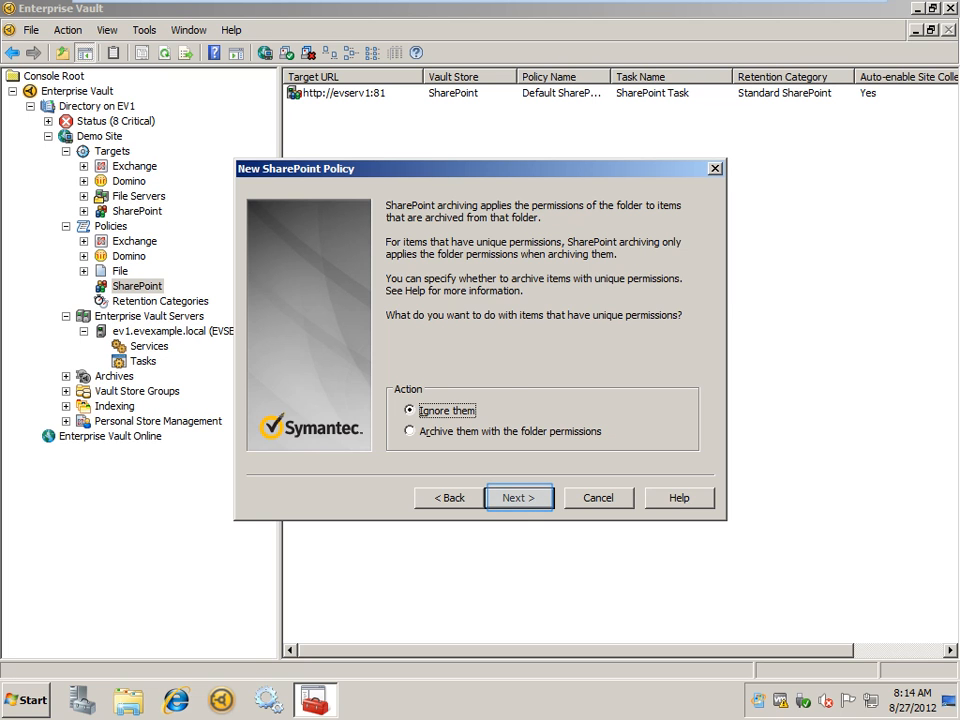
Step: Accept ignoring items with unique permissions and archiving only drafts viewable by users with read access, and finish creating the policy
{"action": "left_click", "coordinate": [518, 497]}
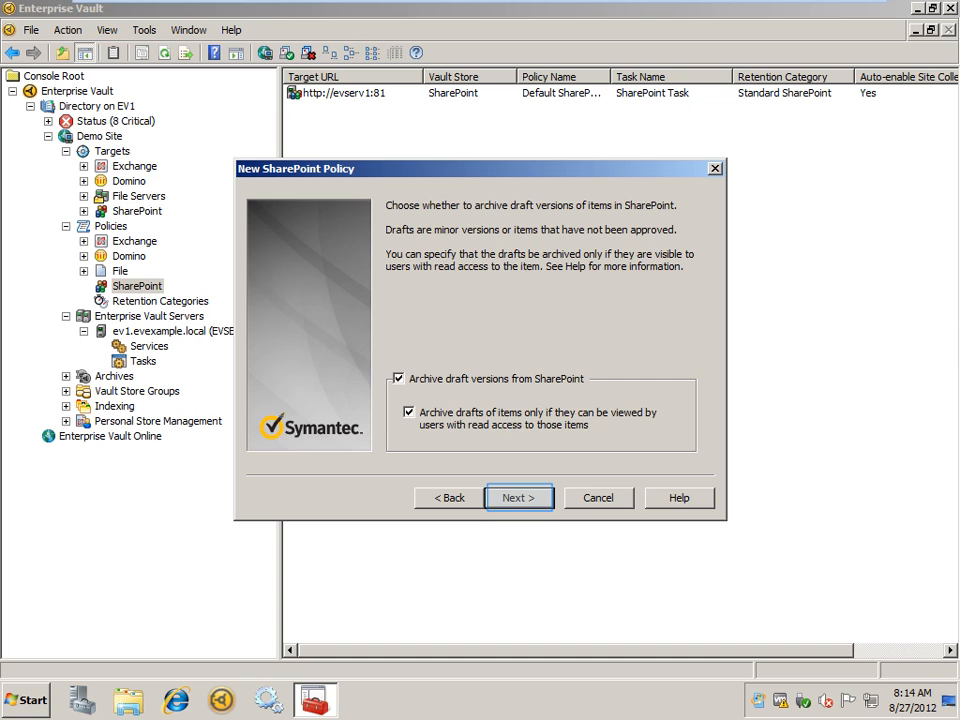
{"action": "left_click", "coordinate": [518, 497]}
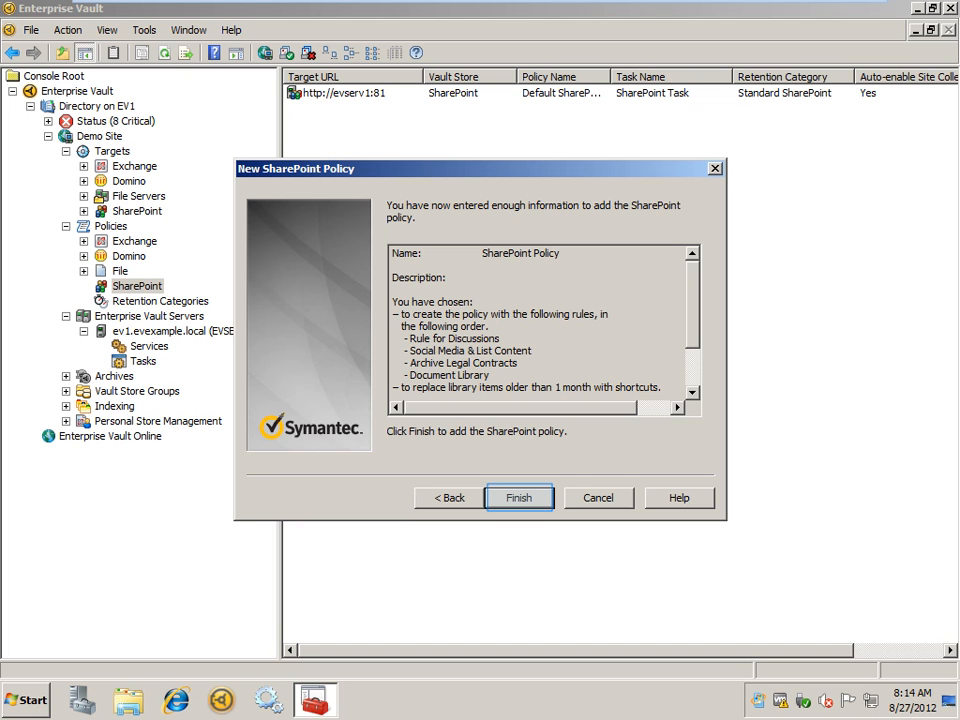
{"action": "left_click", "coordinate": [519, 497]}
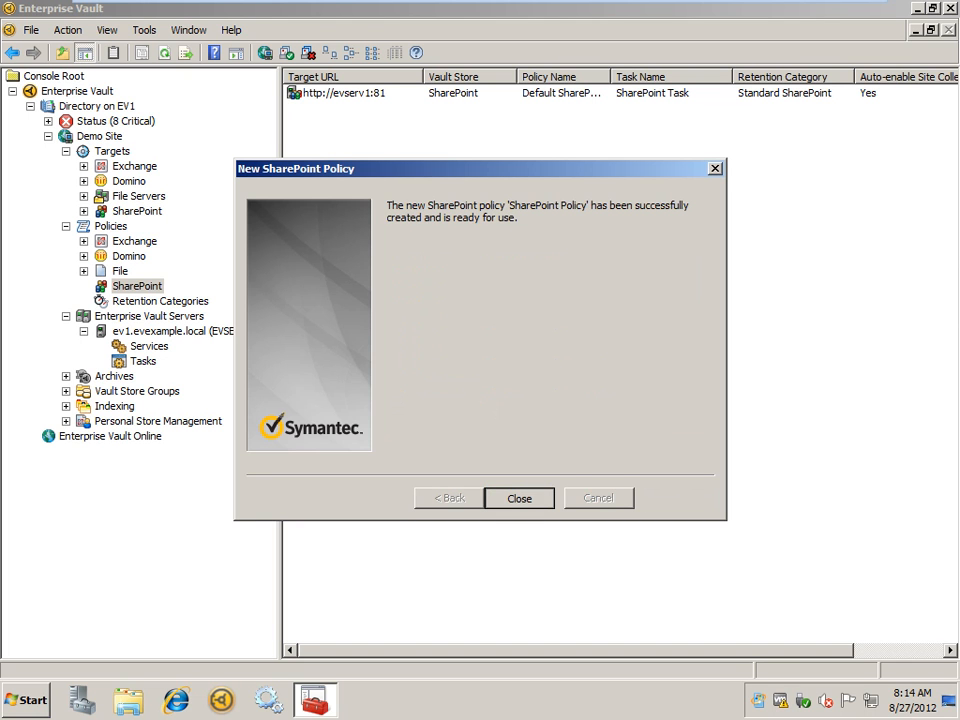